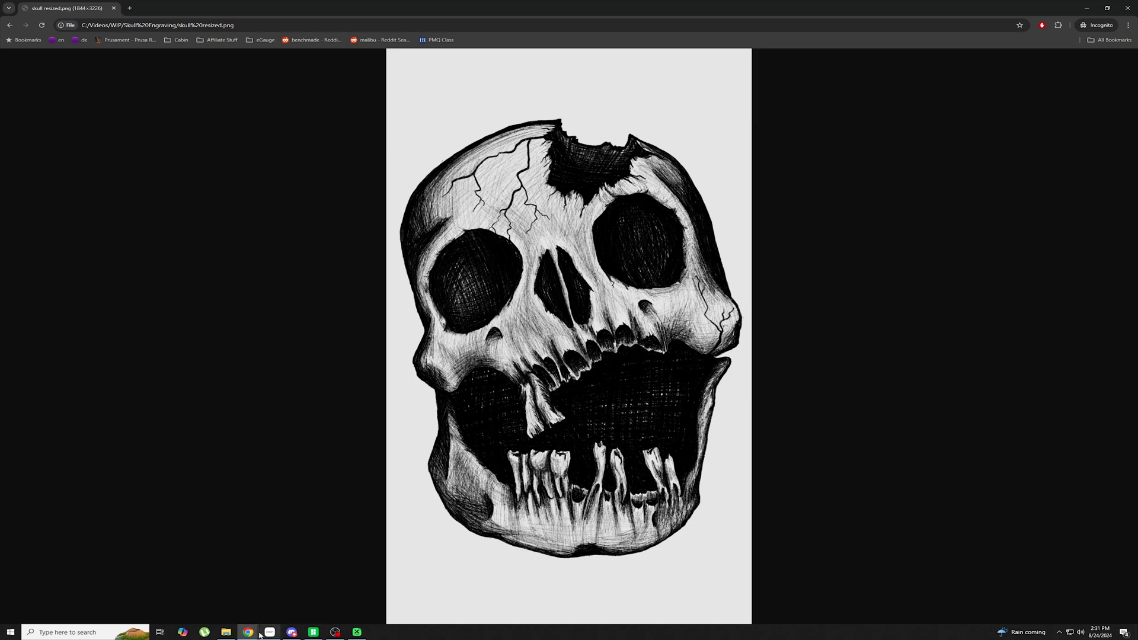
Review skull_depthmap_clean.png in the Skull Engraving folder, then switch to xTool Creative Space
left_click(227, 633)
left_click(310, 130)
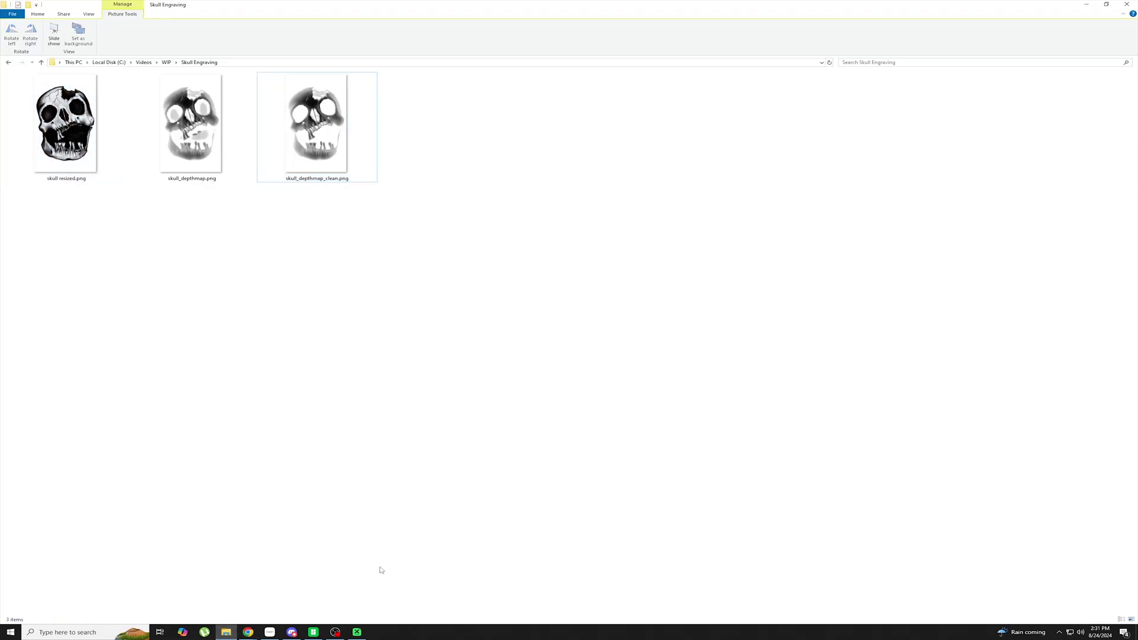
left_click(357, 632)
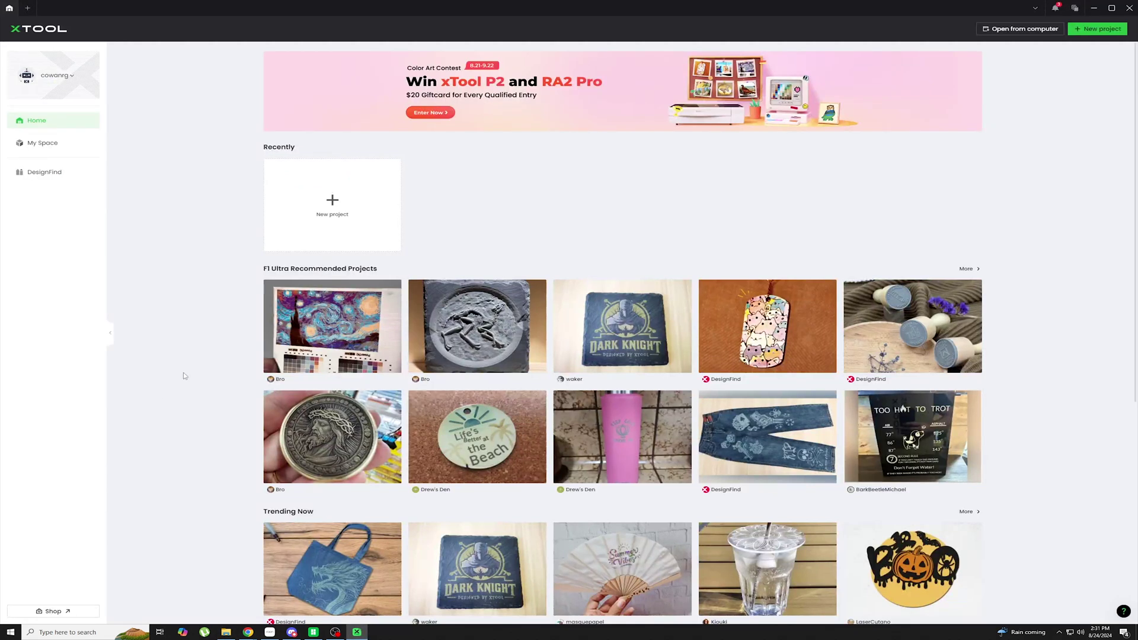
Start a new blank project and pick Embossment as the Artimind generation method
left_click(1084, 29)
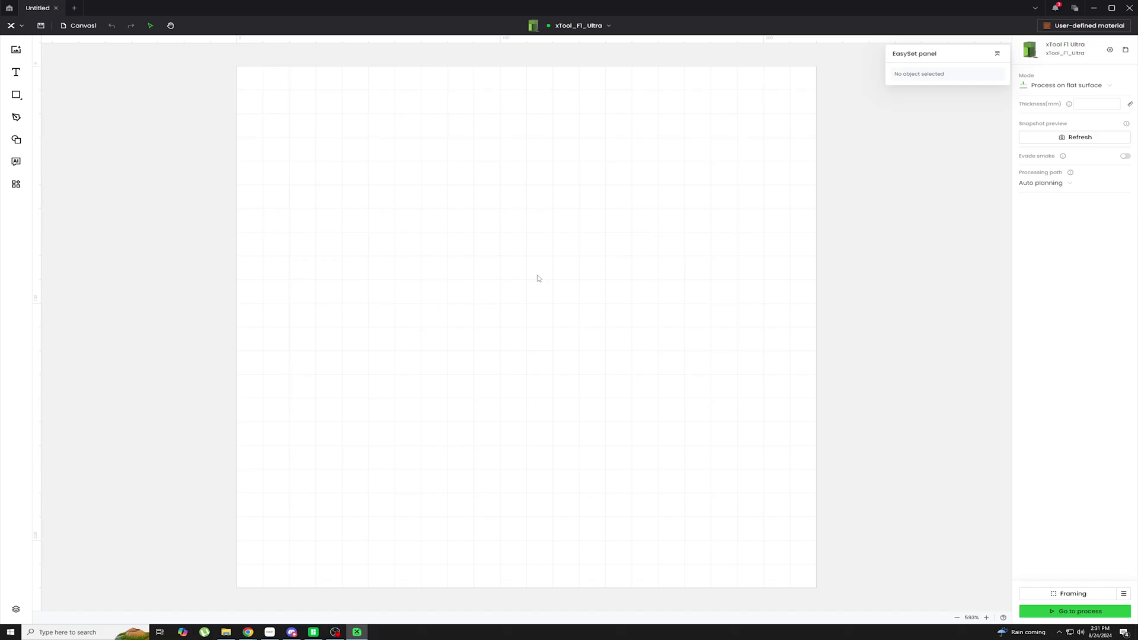
left_click(16, 162)
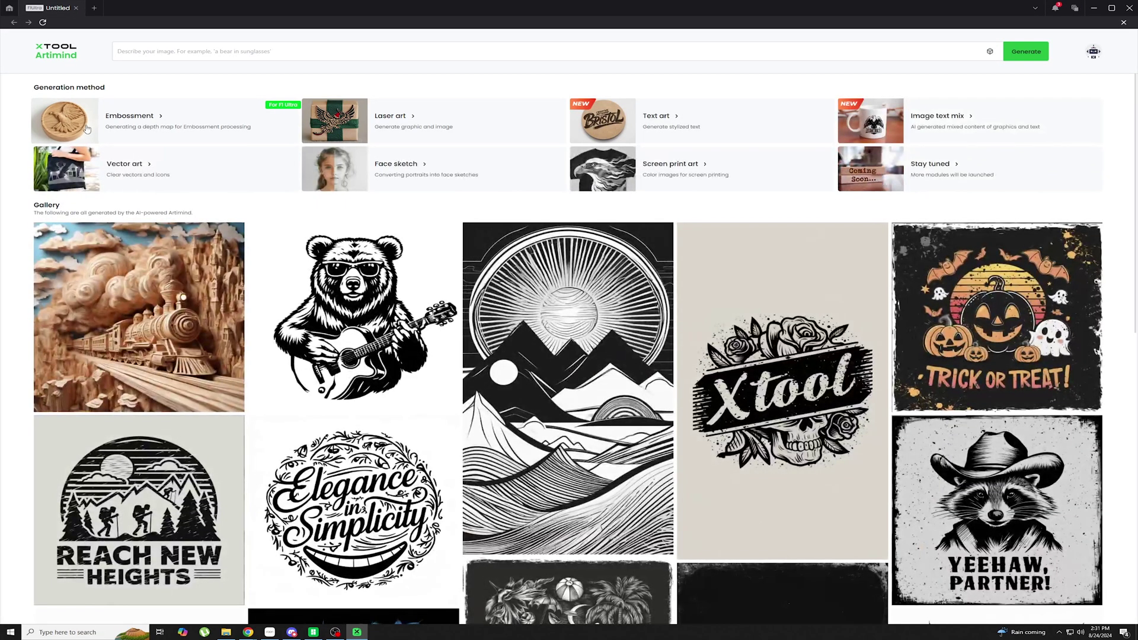
left_click(85, 129)
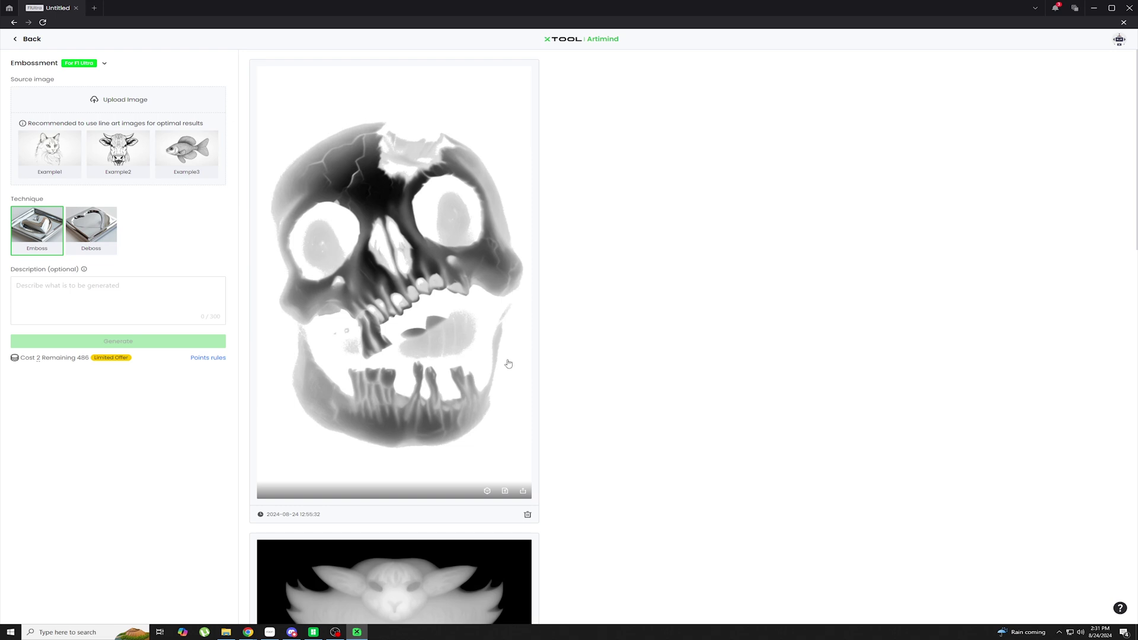
left_click(117, 101)
Upload the skull drawing and crop it to 4:7 after comparing 7:4 and square
double_click(109, 63)
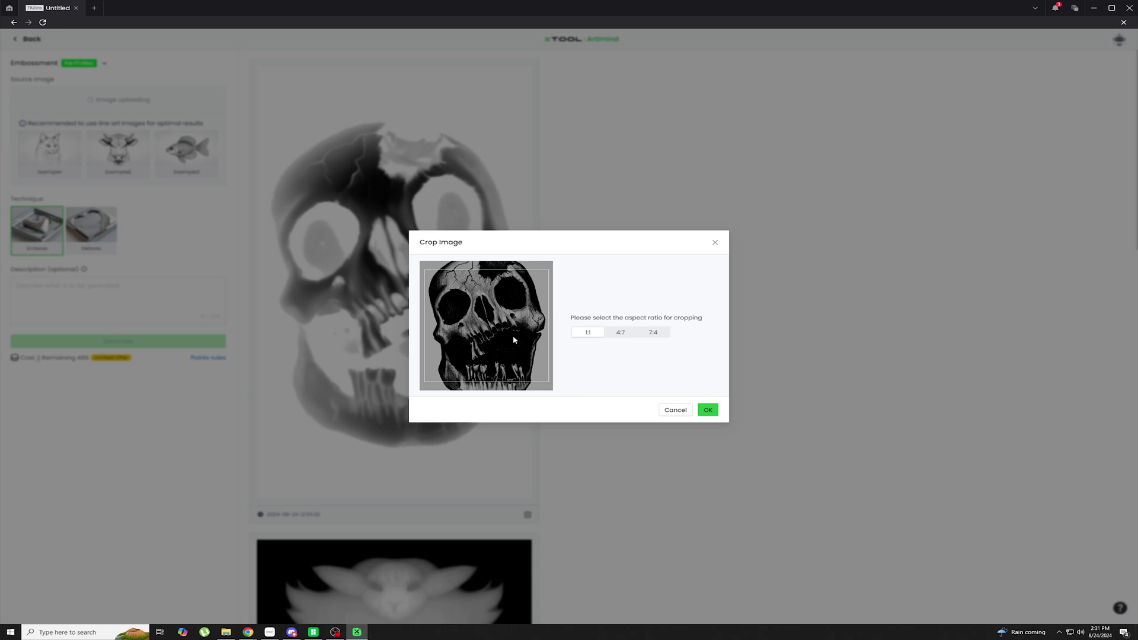
left_click(619, 333)
left_click(655, 333)
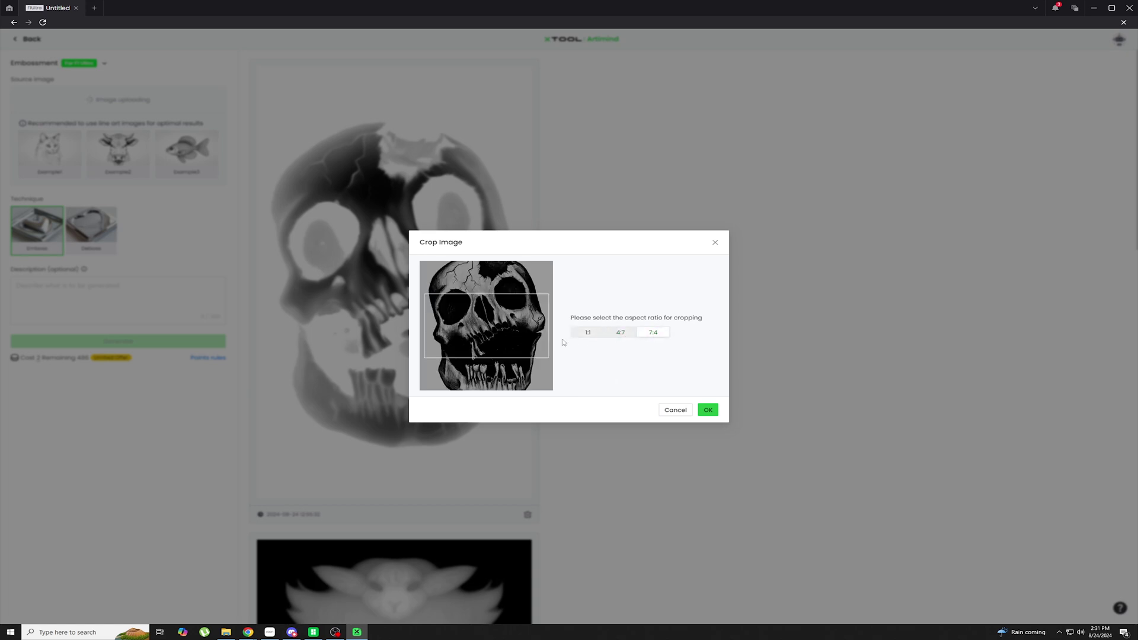
left_click(578, 334)
left_click(620, 332)
left_click(658, 334)
left_click(620, 334)
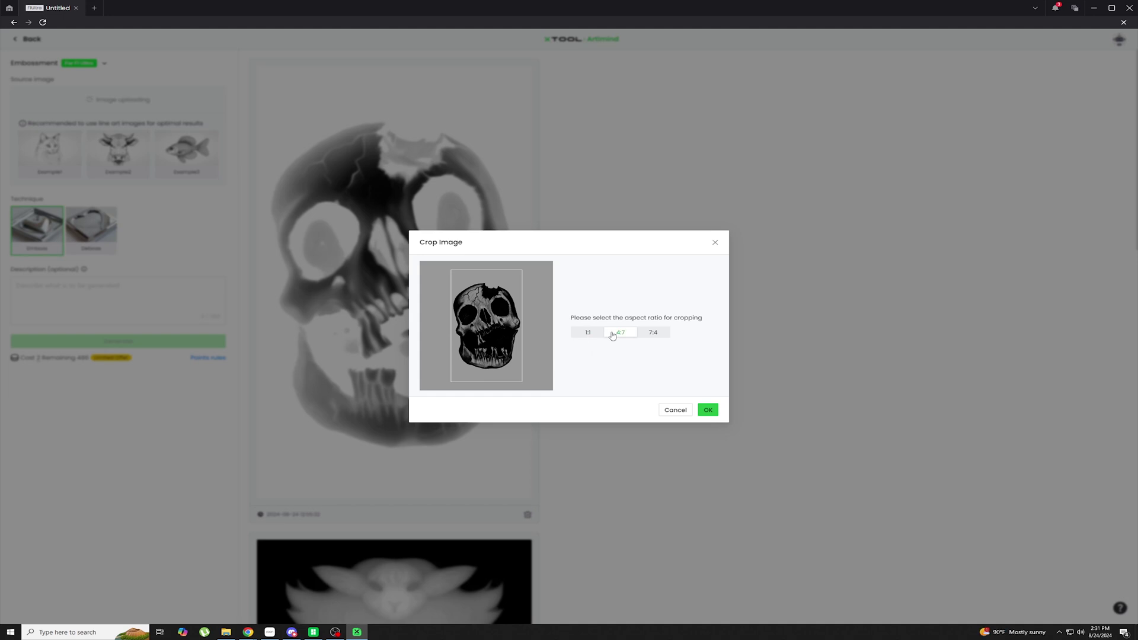
left_click(709, 410)
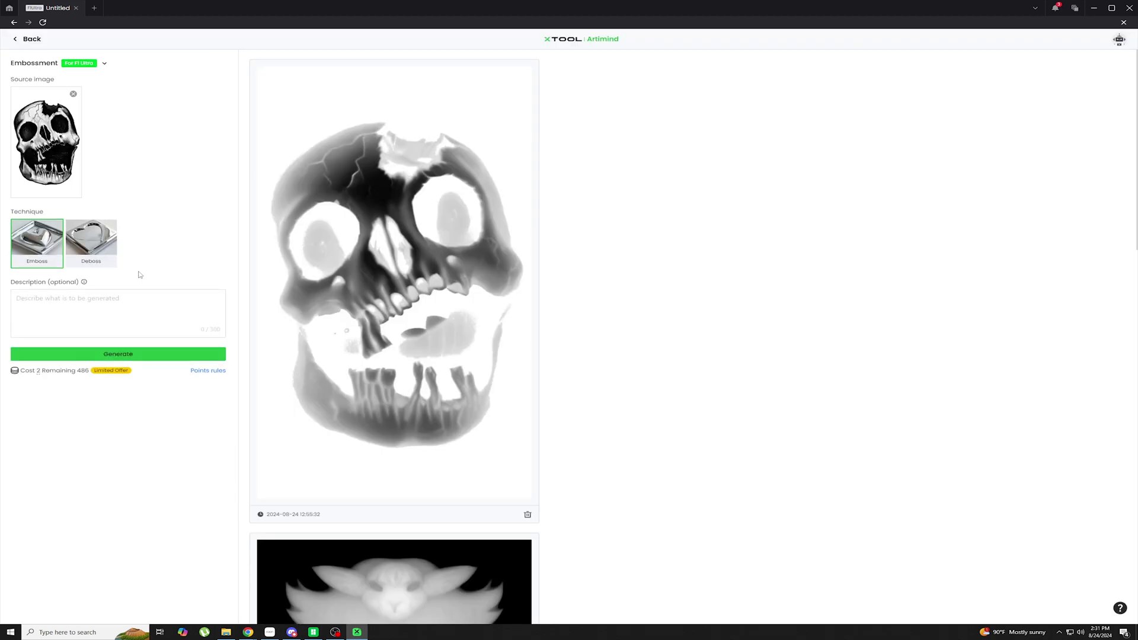
Generate a Deboss depth map of the skull, then switch to File Explorer
left_click(87, 243)
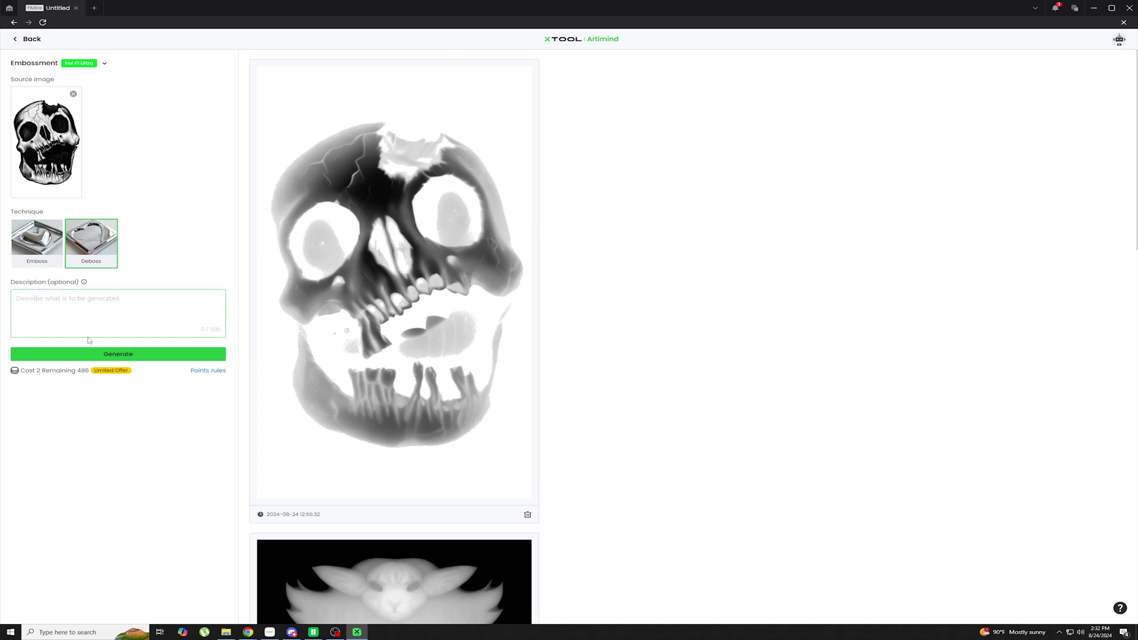
left_click(125, 354)
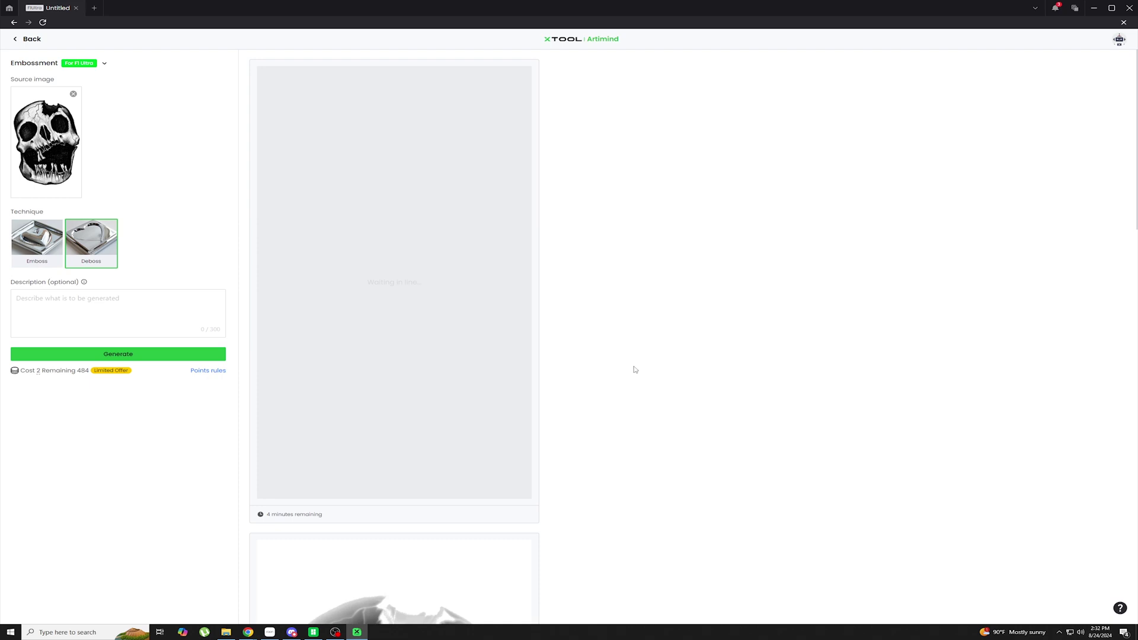
key("alt+Tab")
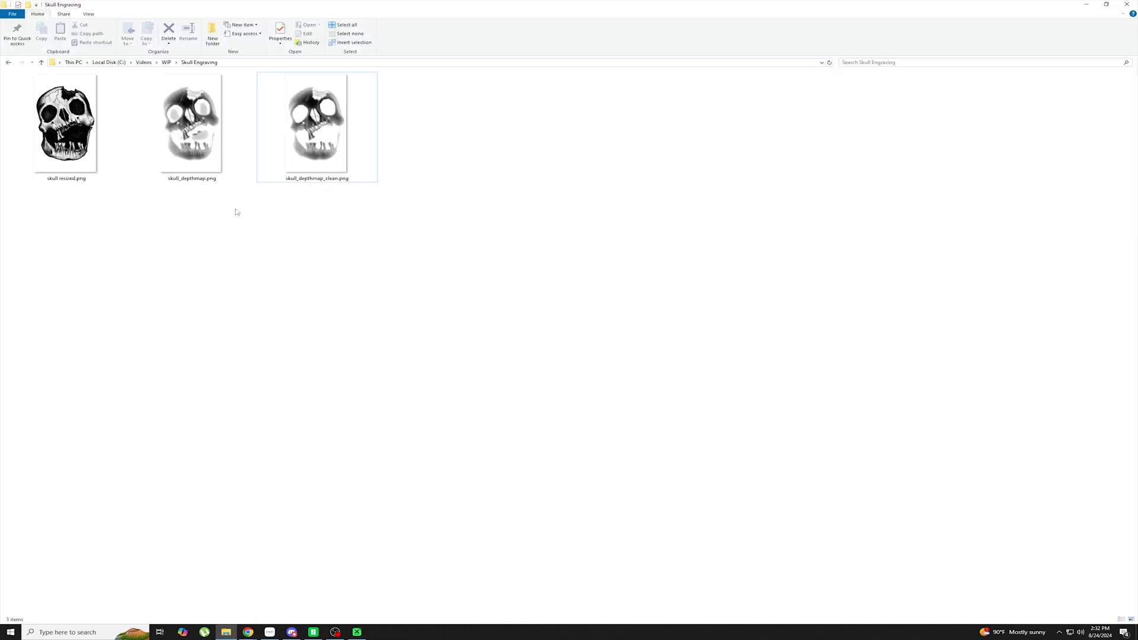
View skull_depthmap.png in Photos, then move on to skull_depthmap_clean.png
double_click(204, 154)
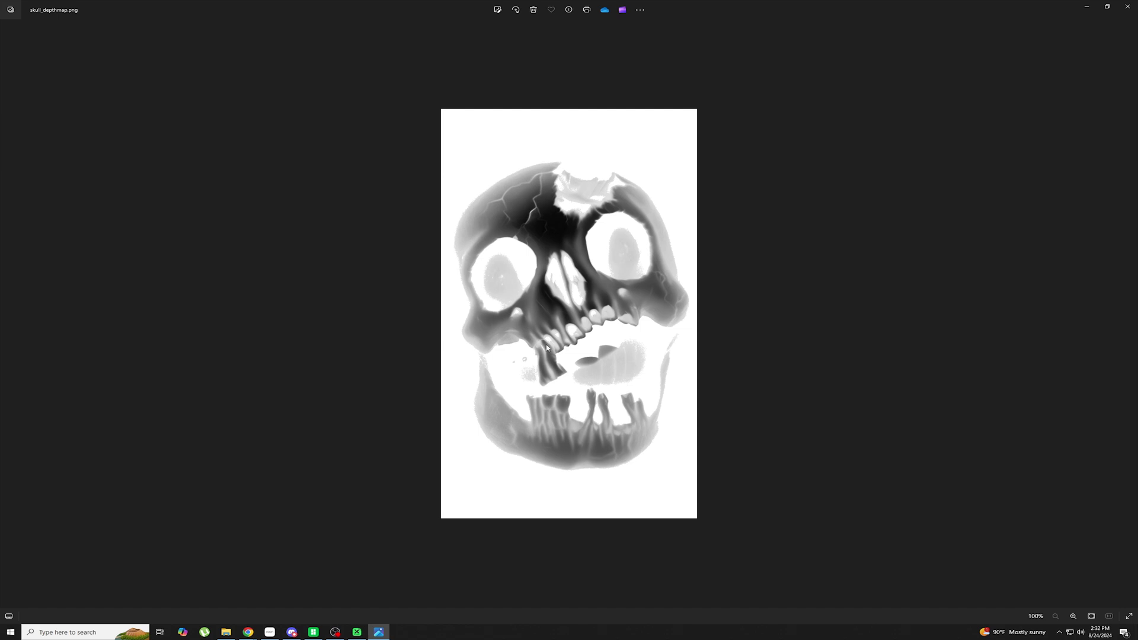
key("Right")
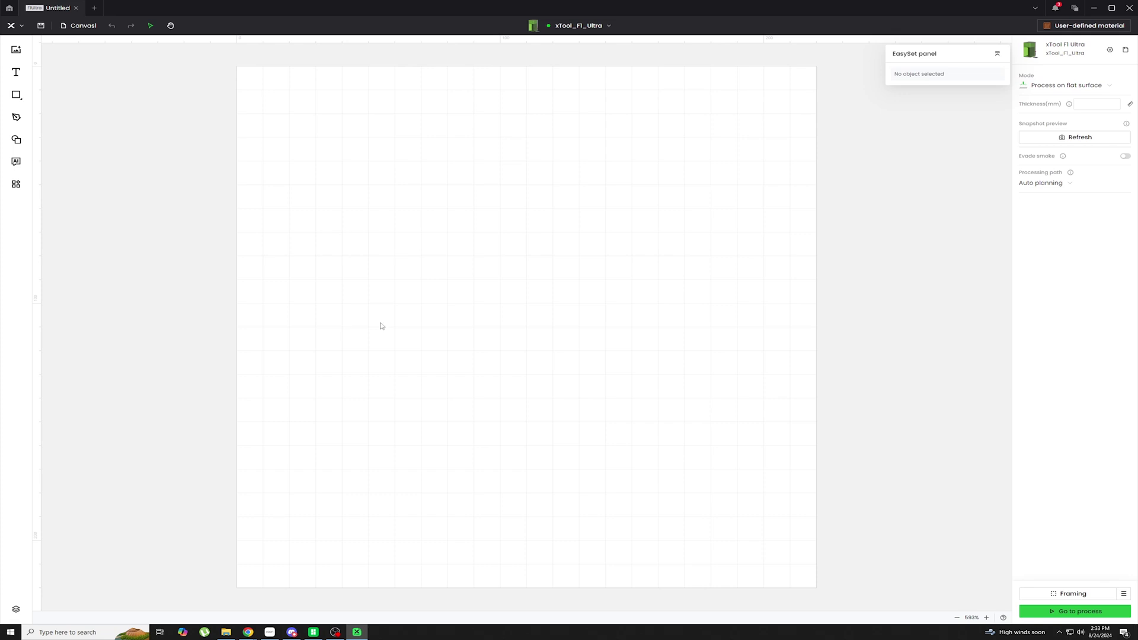
Import skull_depthmap_clean.png, fit it to the canvas, and centre it at 53.67 × 95.41 mm
left_click(14, 52)
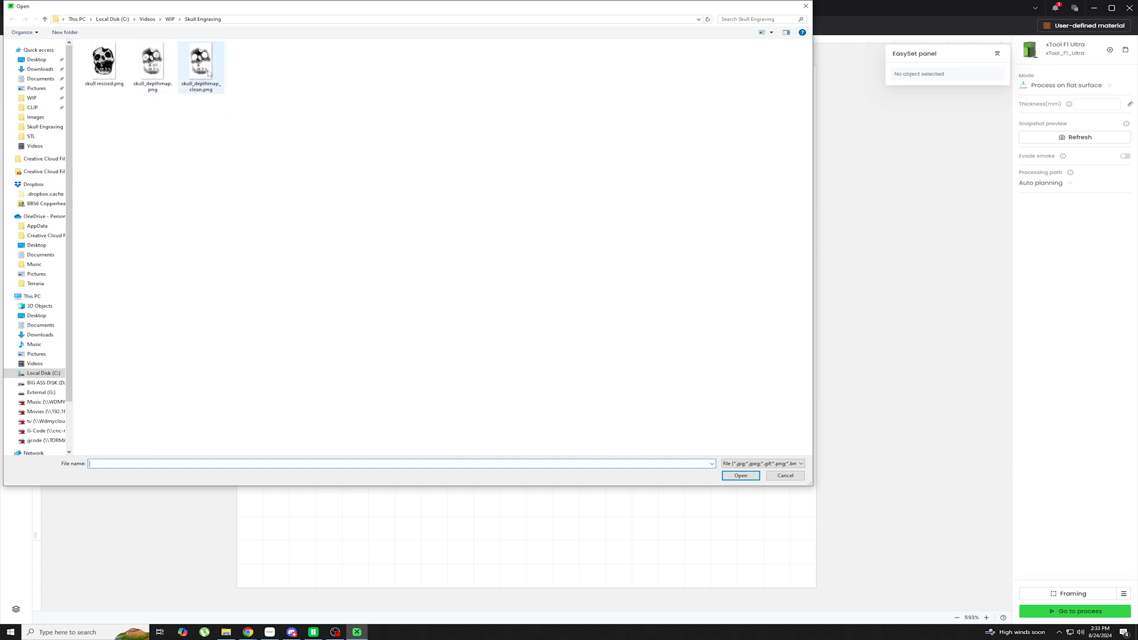
double_click(200, 62)
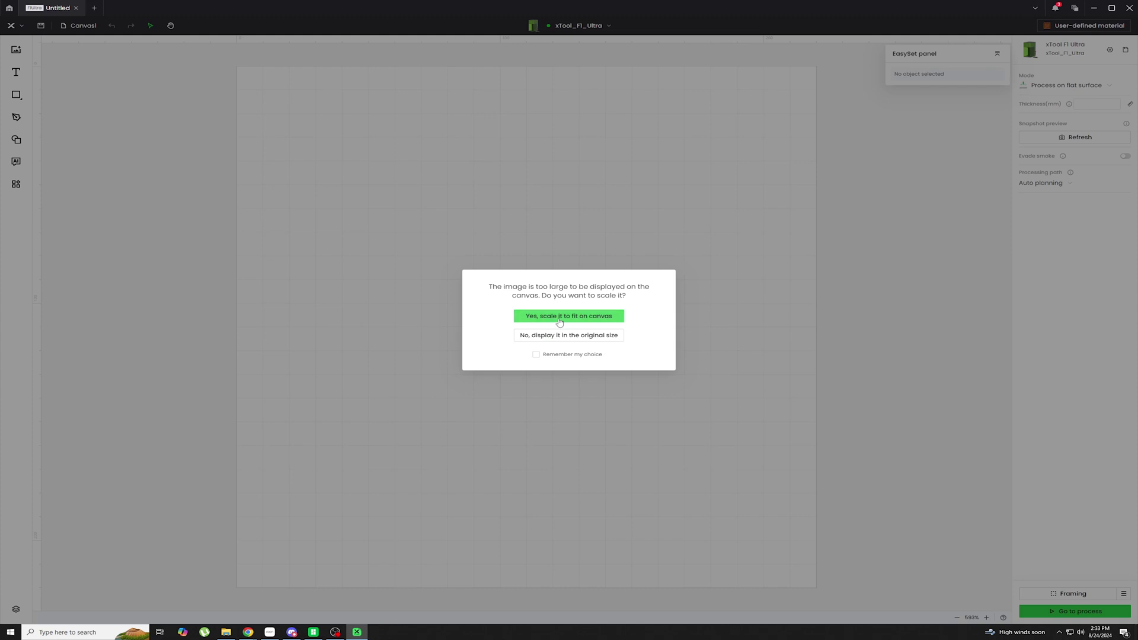
left_click(558, 318)
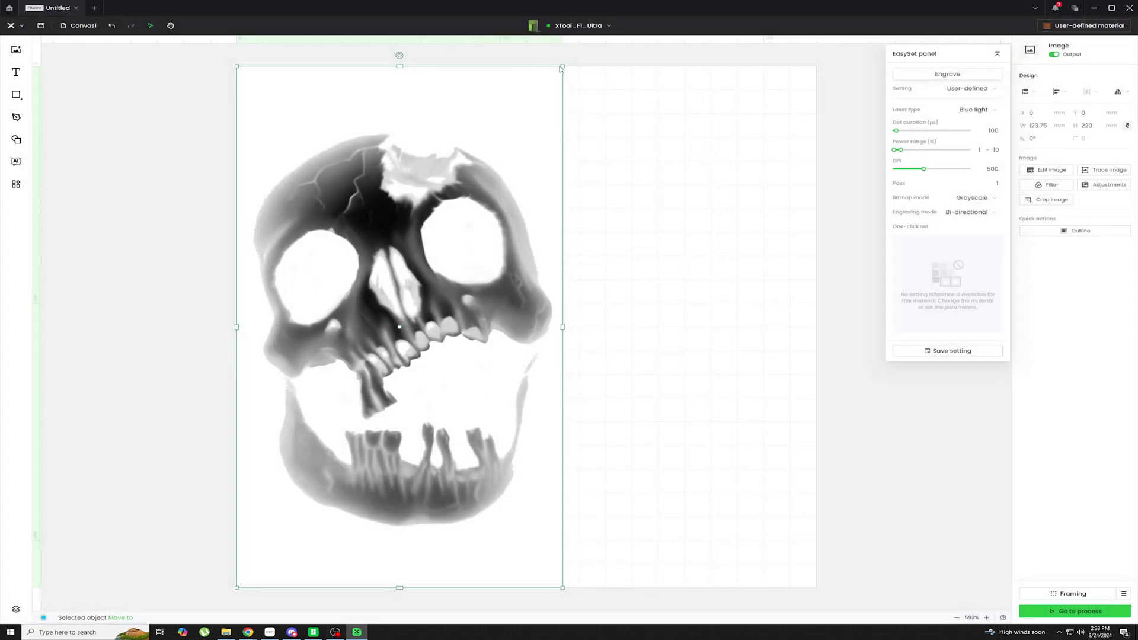
left_click_drag(563, 64, 375, 356)
left_click_drag(297, 423, 512, 283)
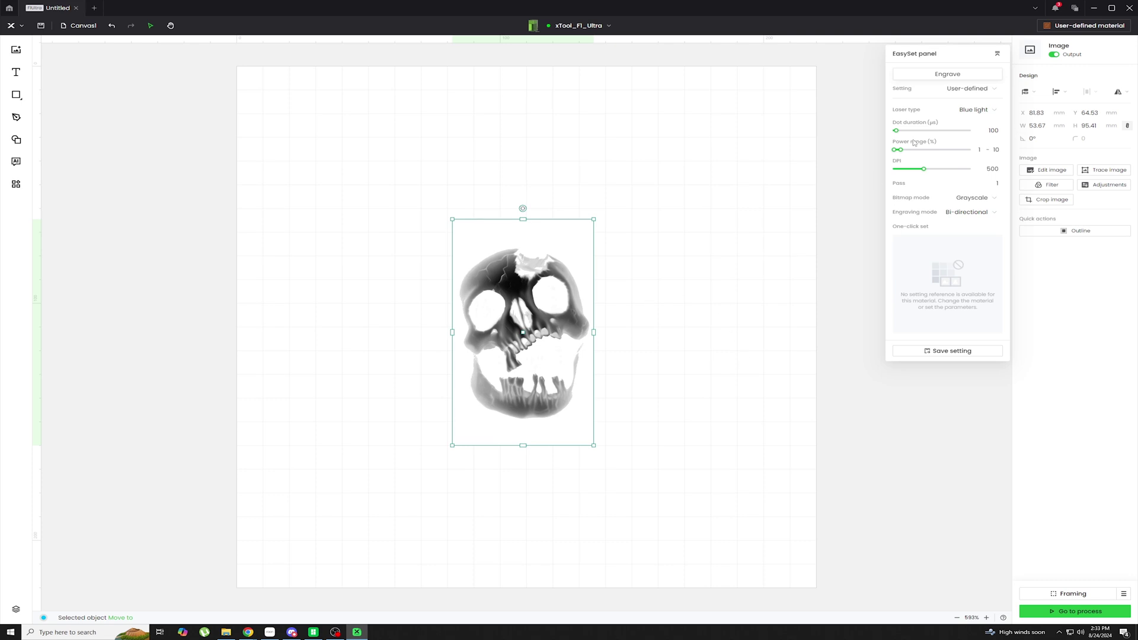
Switch the processing mode to Embossment and check the skull's emboss settings
left_click(909, 429)
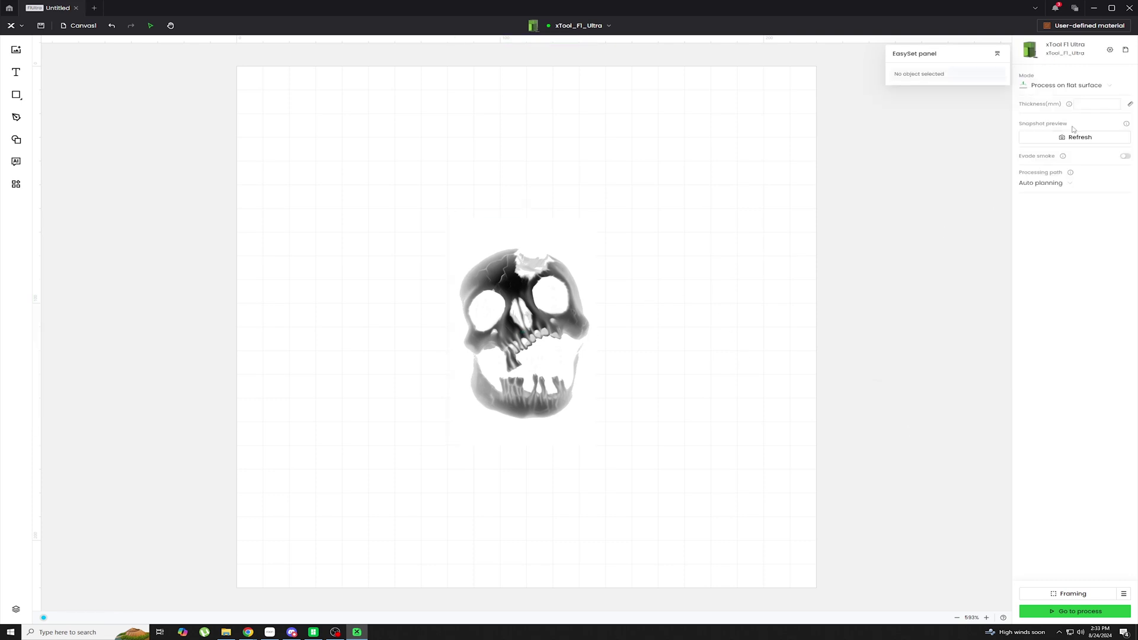
left_click(1043, 90)
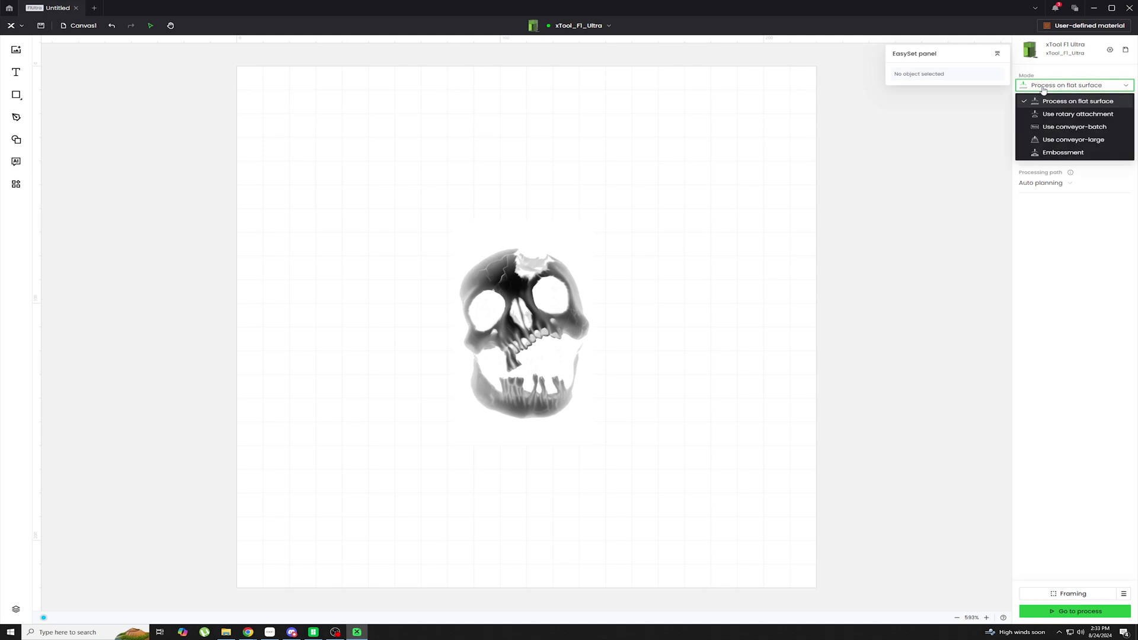
left_click(1065, 154)
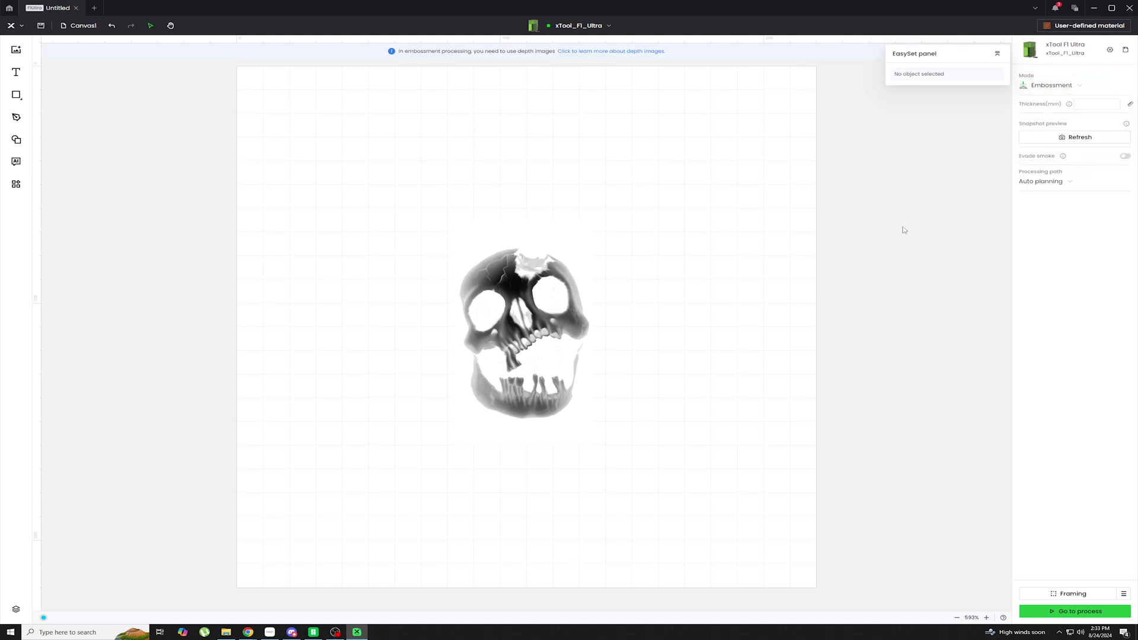
left_click(526, 324)
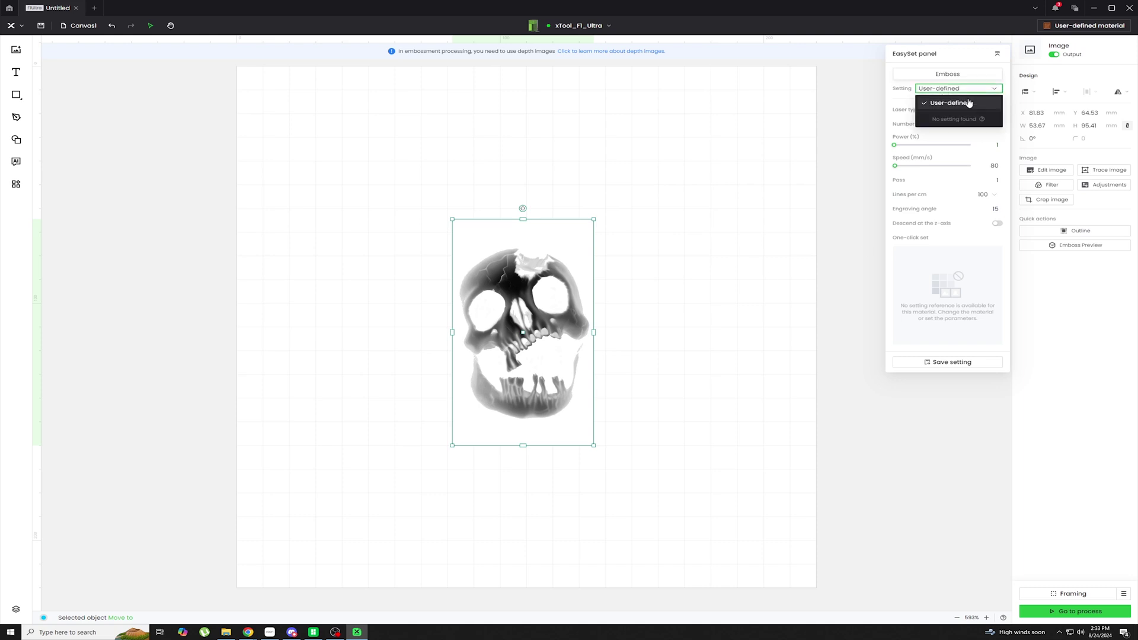
left_click(836, 238)
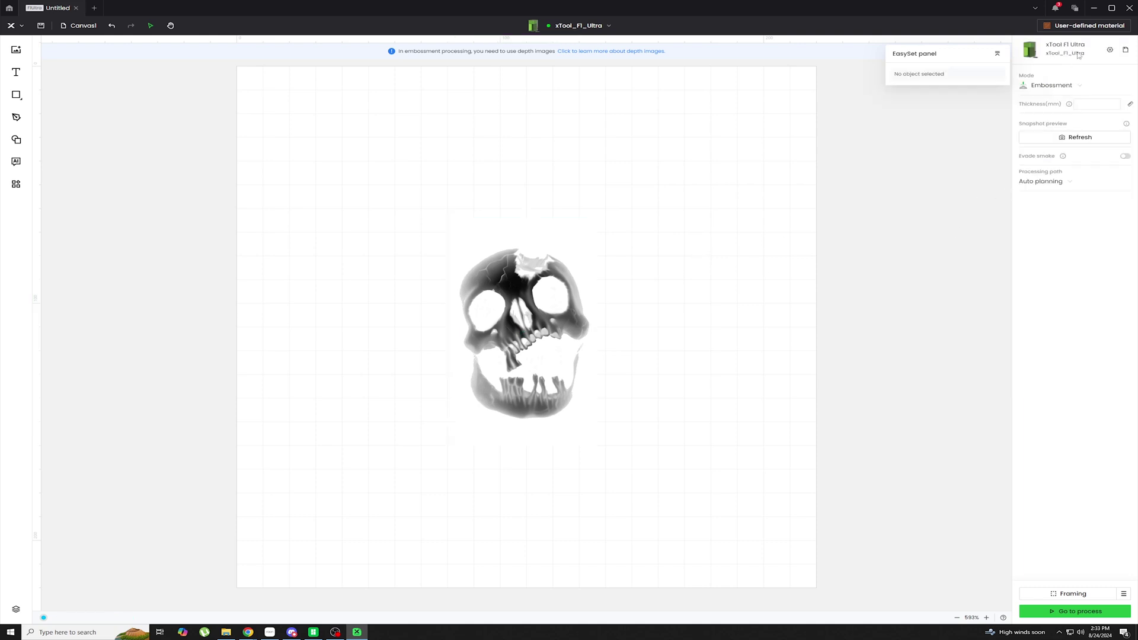
Choose Brass coin as the material and reselect the skull to see its settings
left_click(1089, 27)
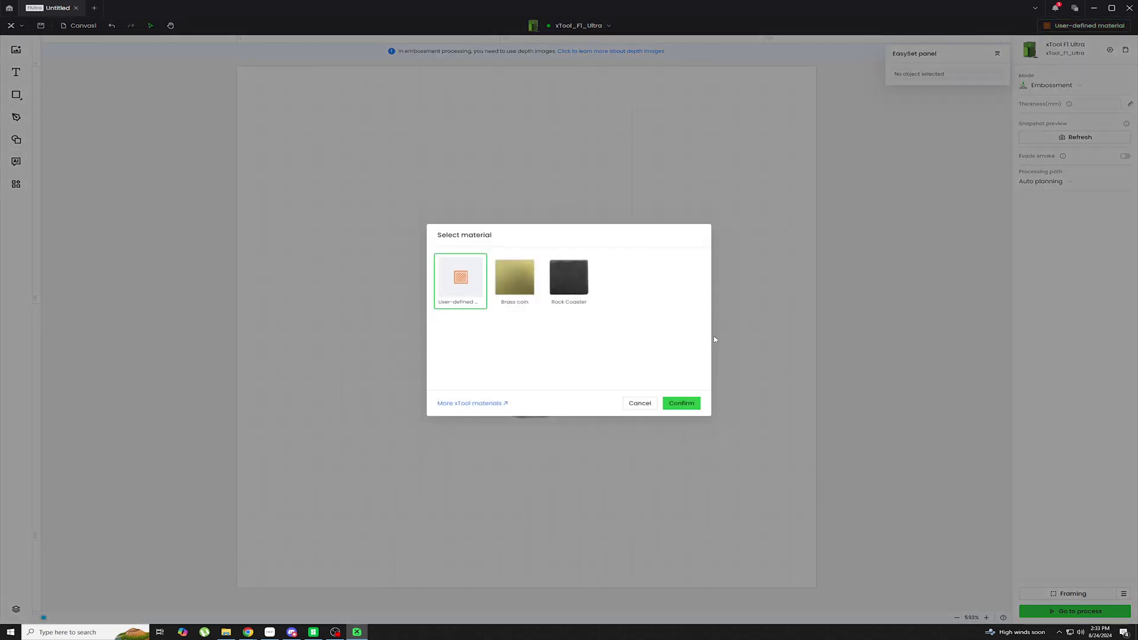
left_click(517, 287)
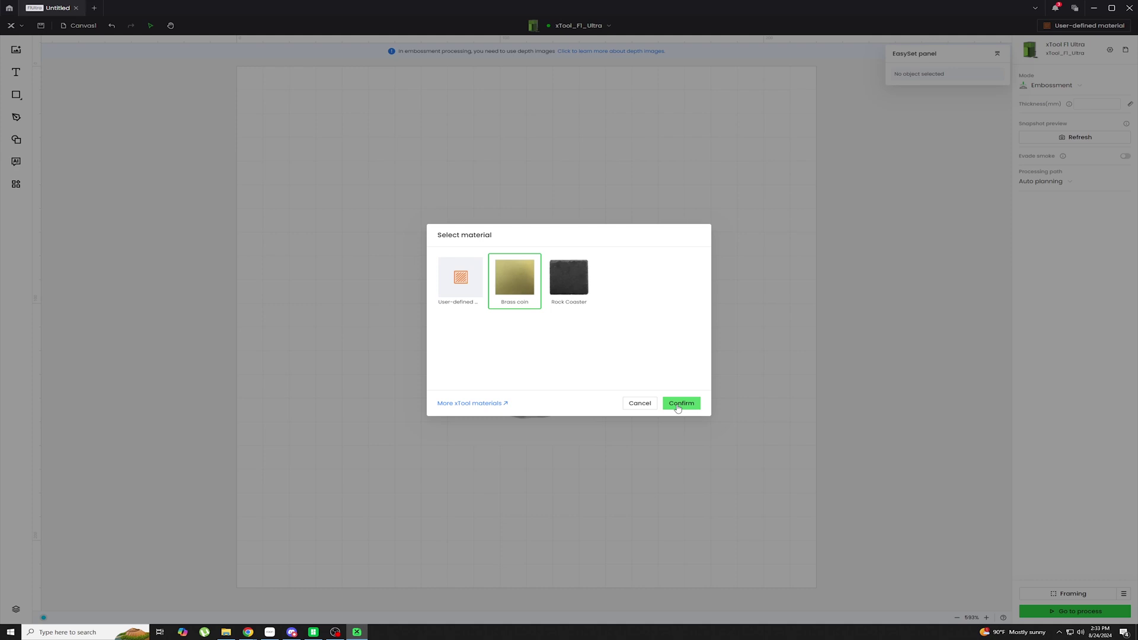
left_click(677, 405)
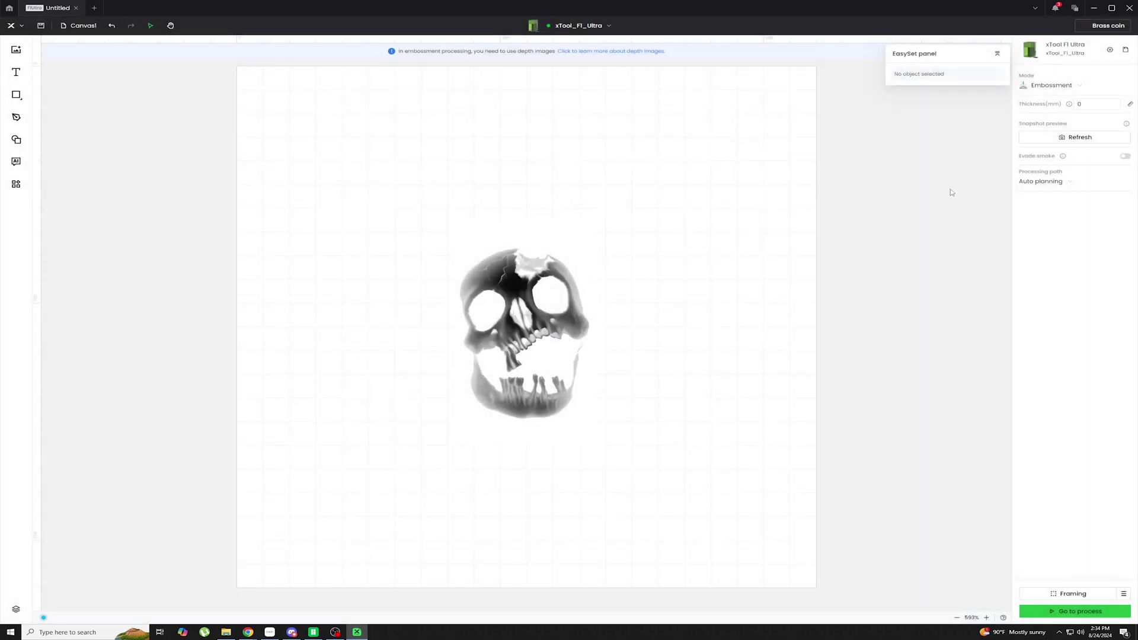
left_click(513, 288)
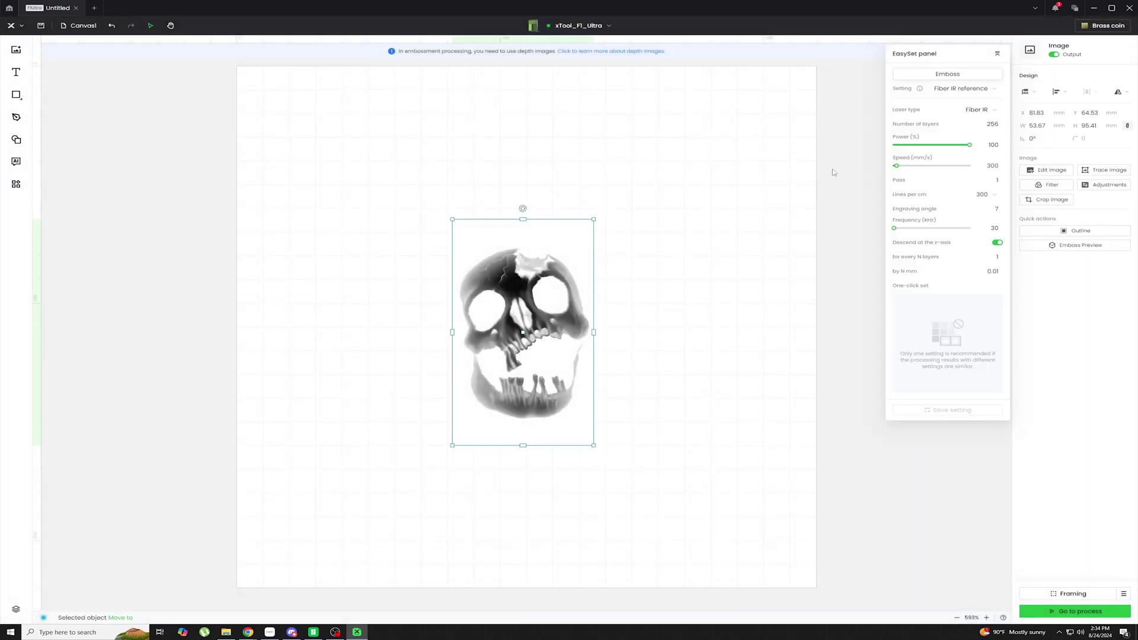
left_click(983, 89)
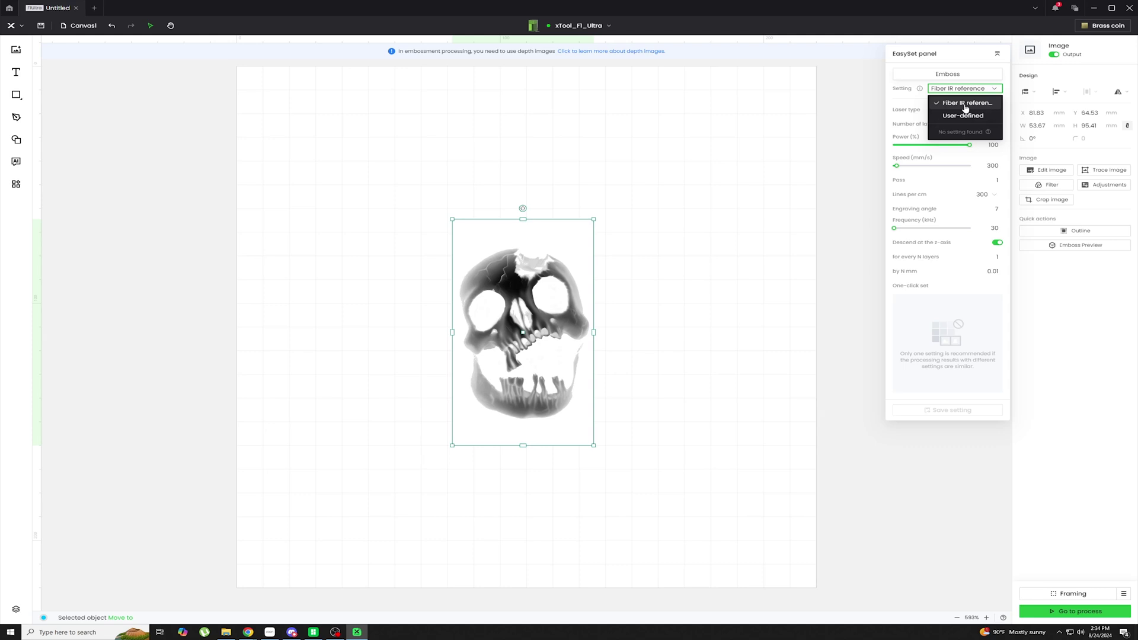
left_click(965, 104)
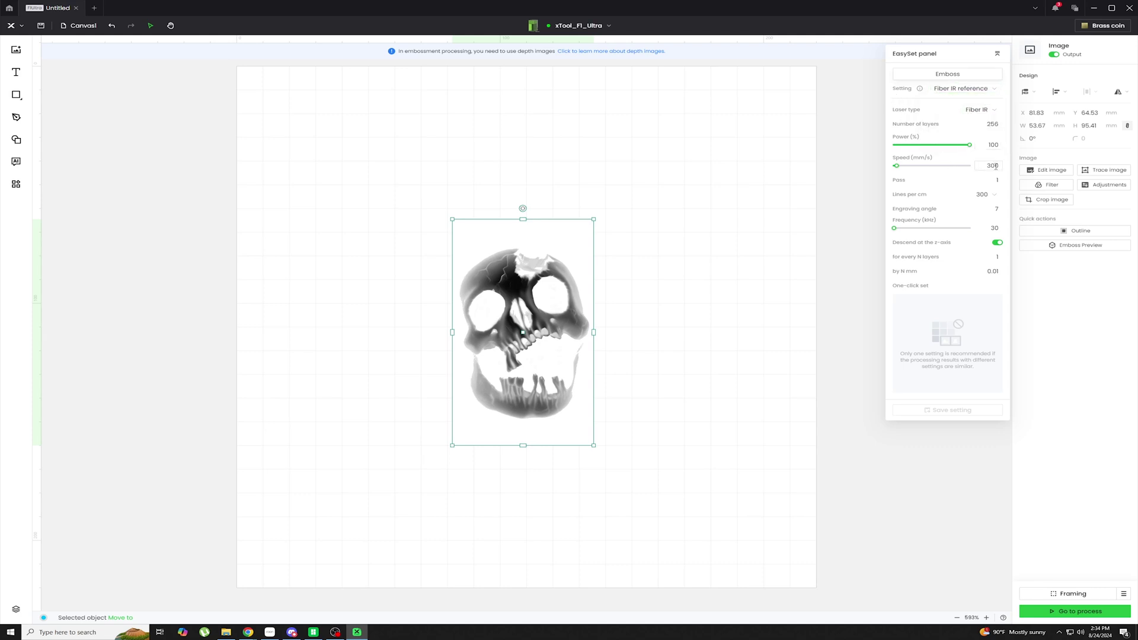
left_click(988, 196)
left_click(950, 288)
left_click(699, 389)
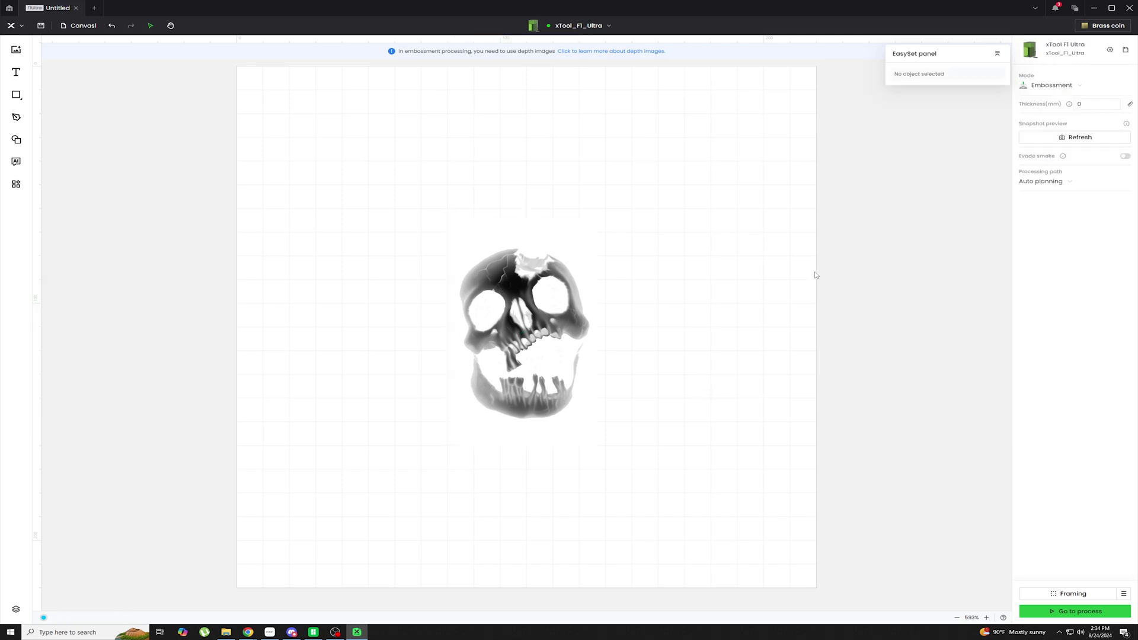
left_click(1070, 137)
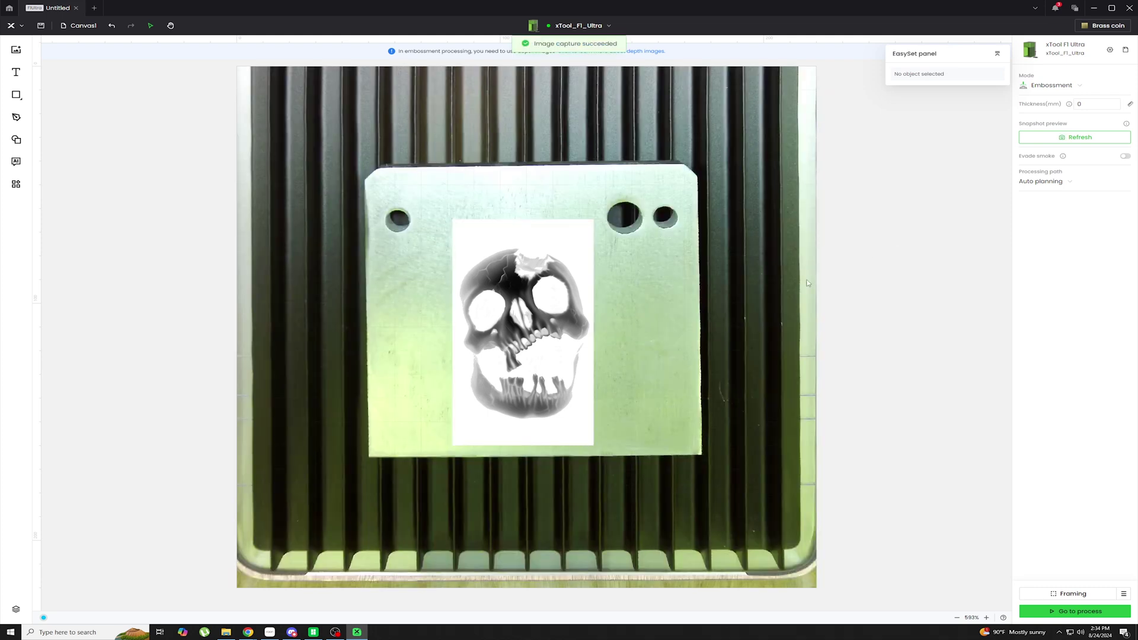
Shrink the skull to 32.69 × 58.12 mm and place it at X 57.54, Y 76 mm
left_click(583, 261)
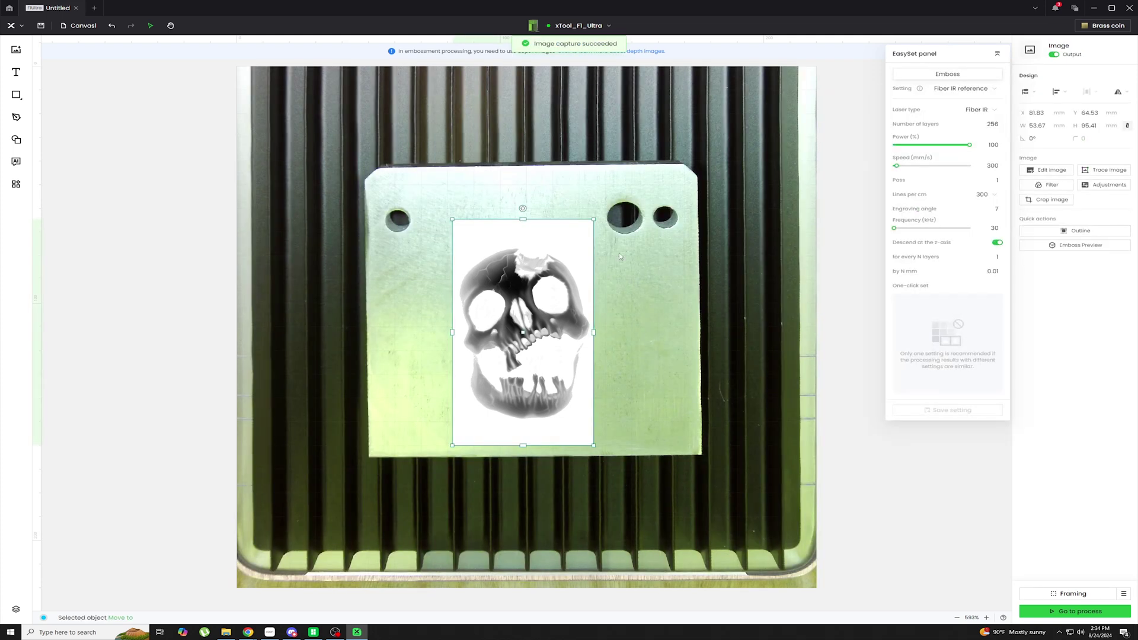
left_click_drag(595, 220, 538, 306)
left_click_drag(492, 347, 513, 246)
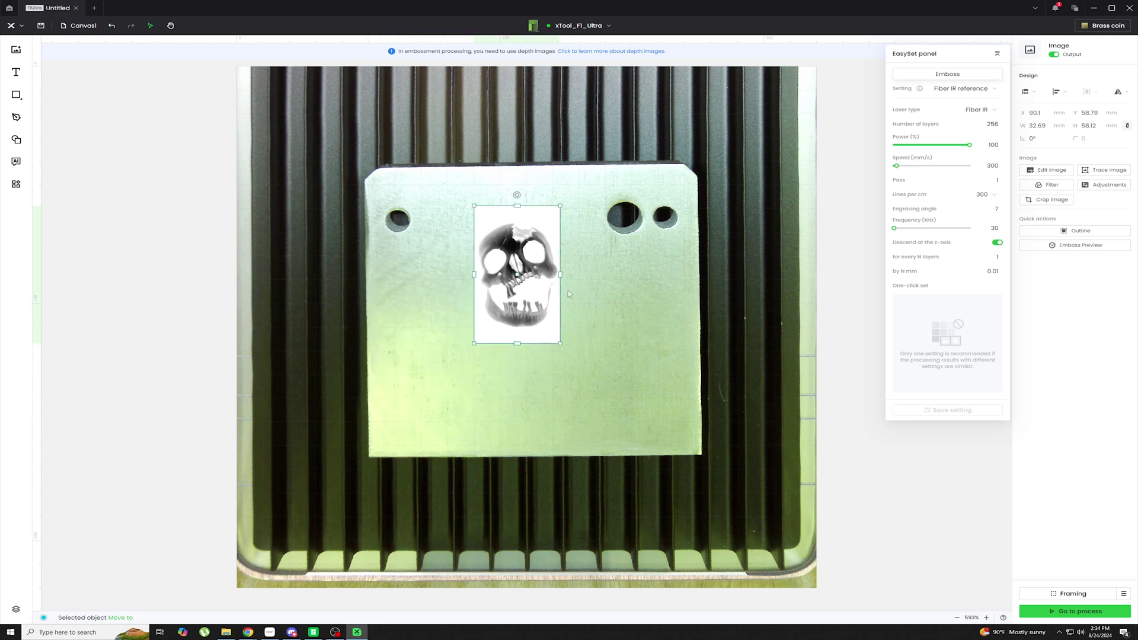
left_click_drag(516, 250, 429, 296)
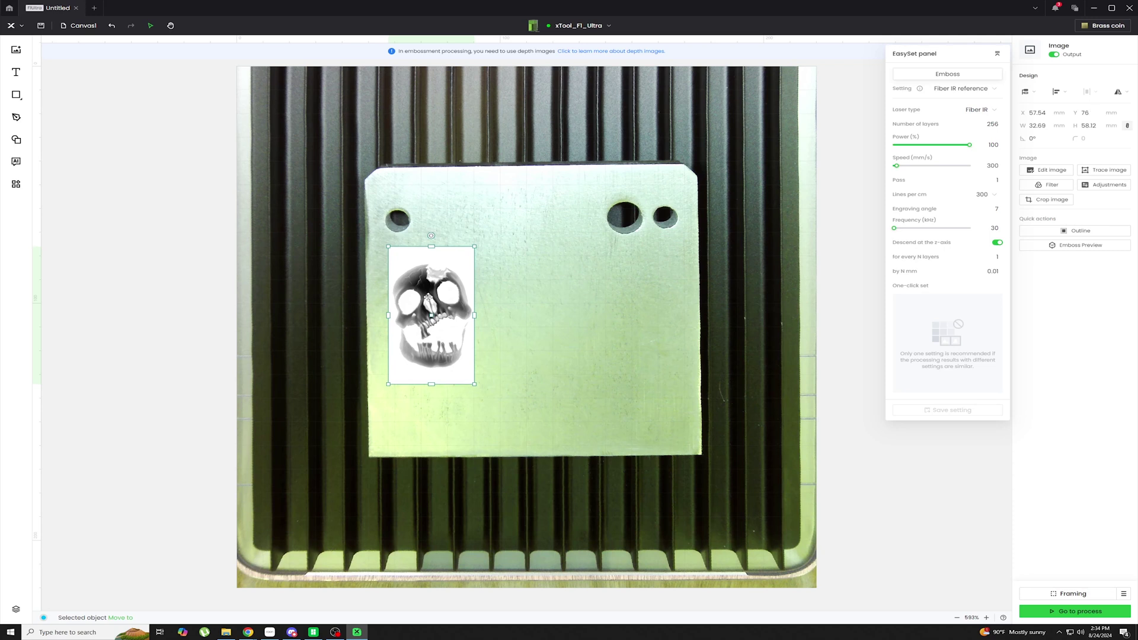
left_click(605, 343)
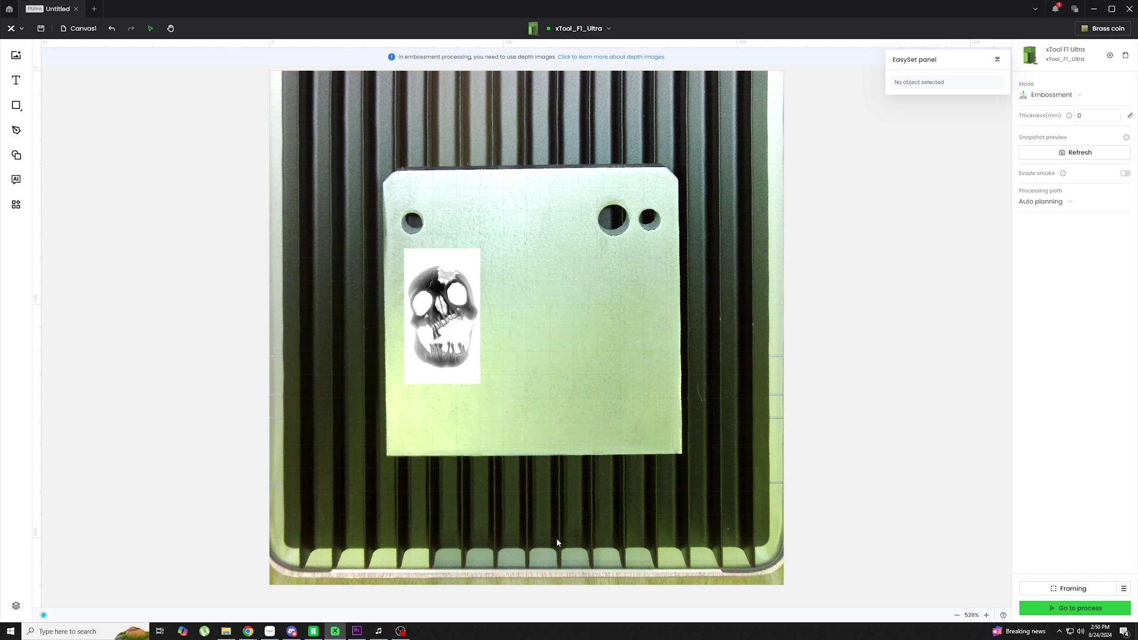
Trim the skull's empty top and bottom margins, leaving 32.69 × 45.86 mm
left_click(439, 308)
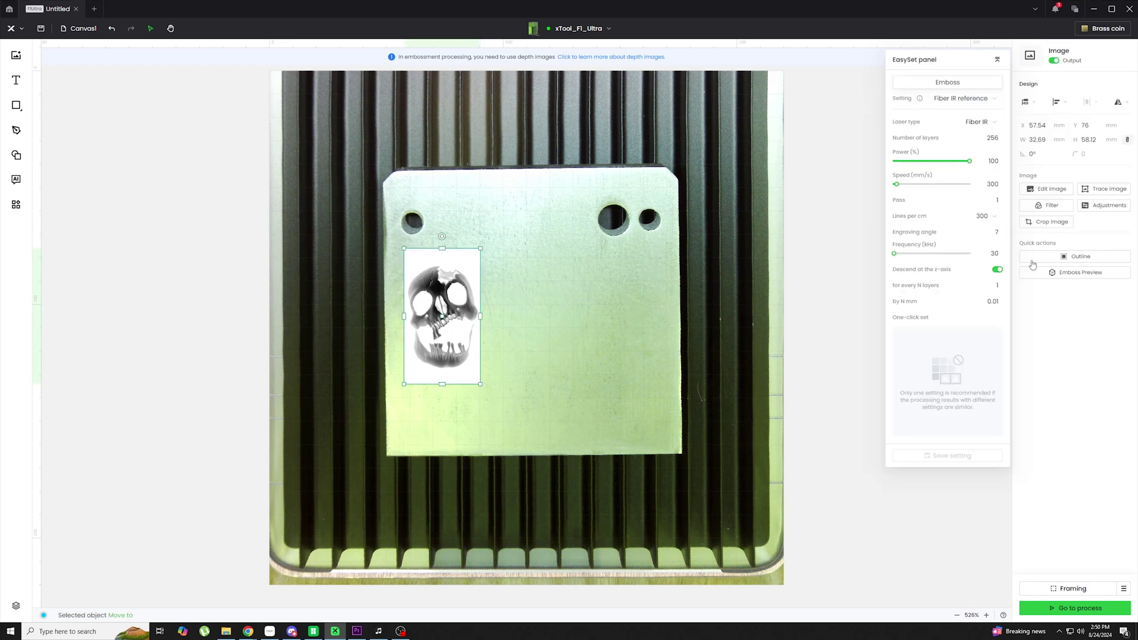
left_click(1060, 223)
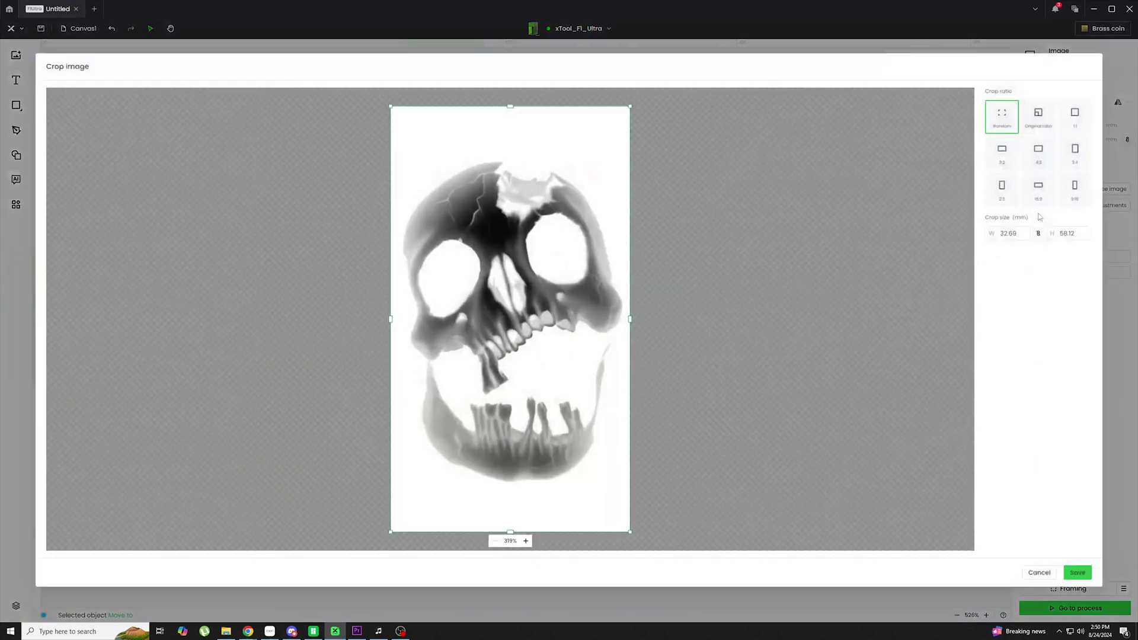
left_click_drag(510, 106, 501, 154)
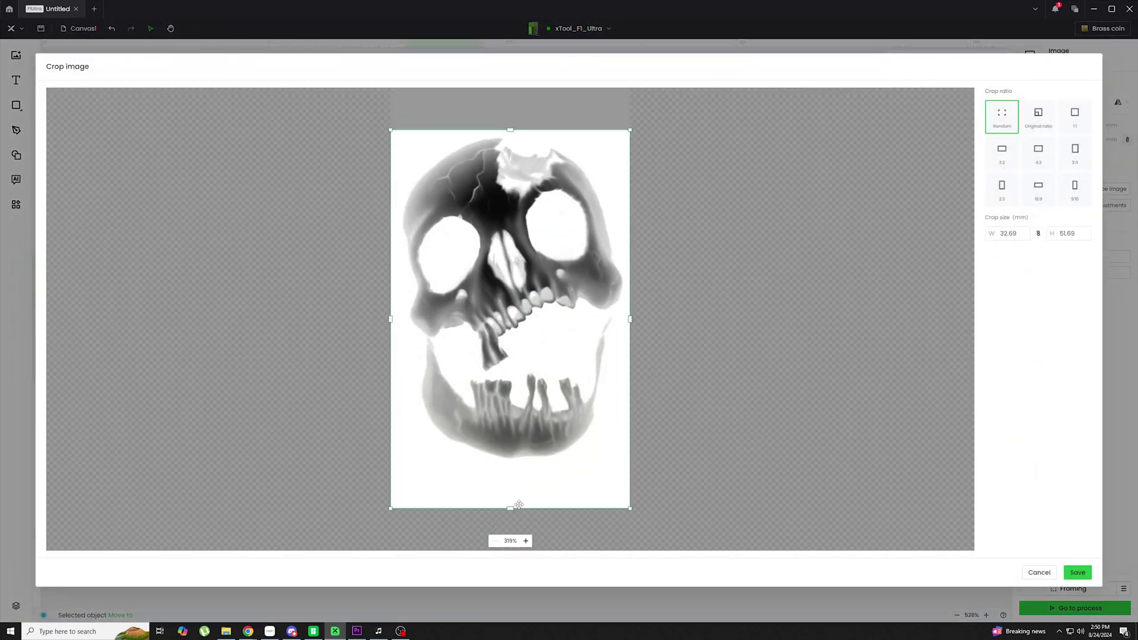
left_click_drag(506, 508, 503, 466)
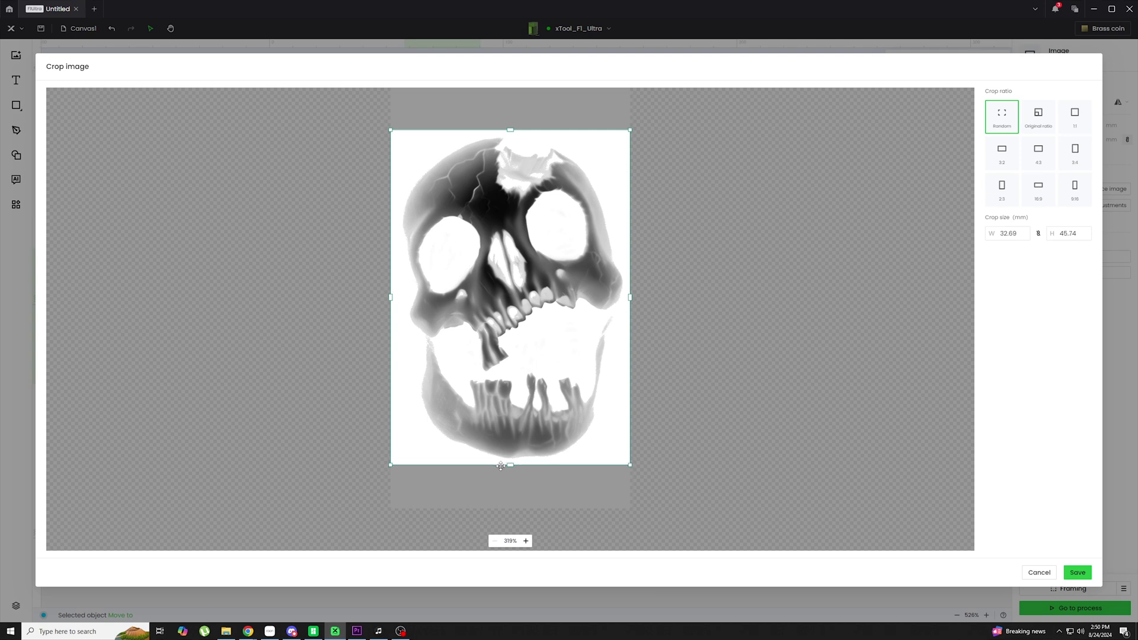
left_click(1075, 573)
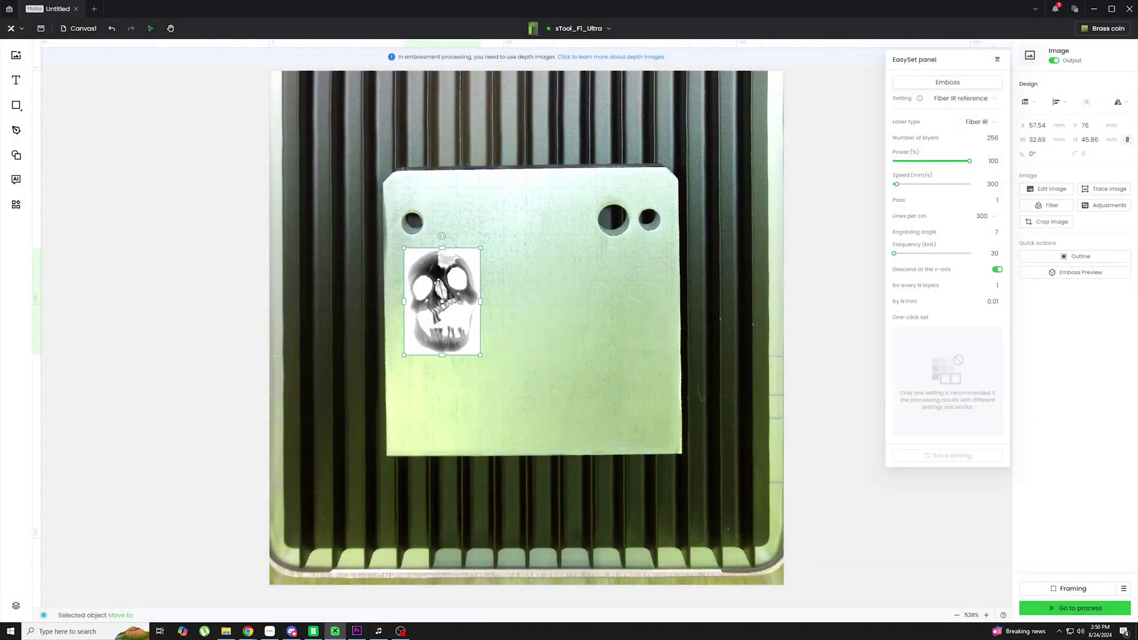
Nudge the skull up toward the left hole and inspect its raised relief in 3D Emboss Preview
left_click_drag(439, 284, 463, 223)
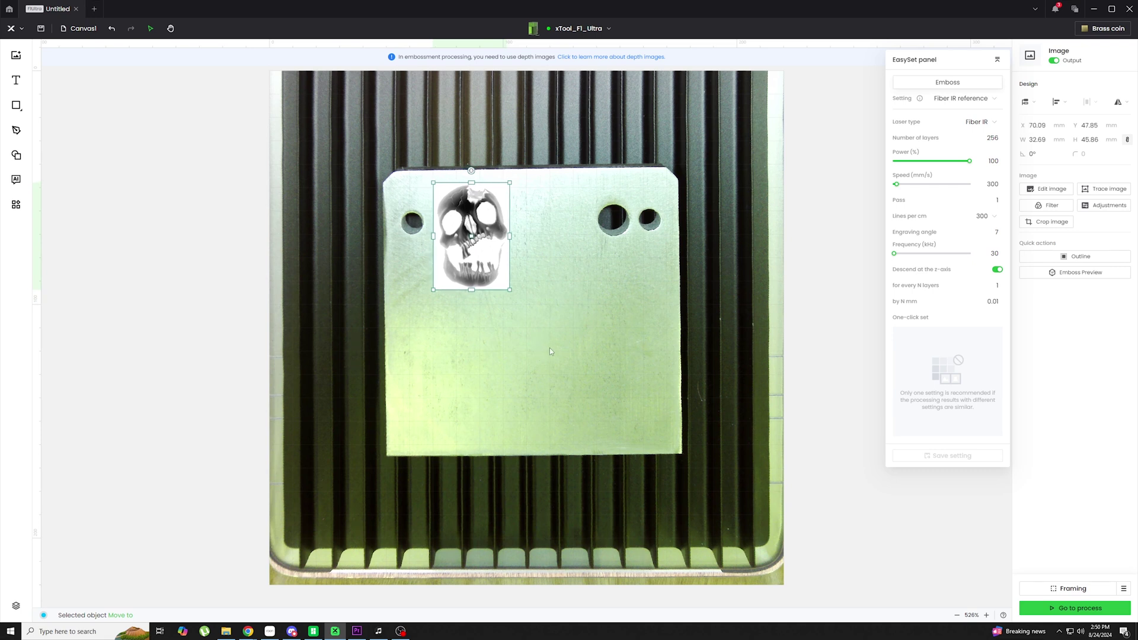
left_click(1096, 273)
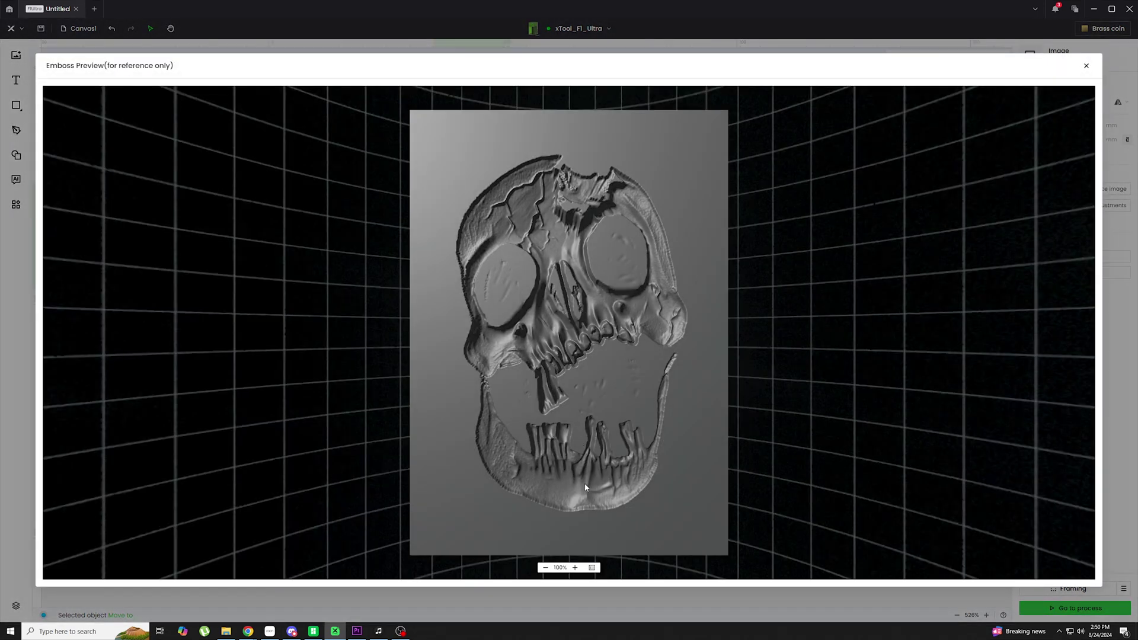
left_click_drag(585, 487, 587, 454)
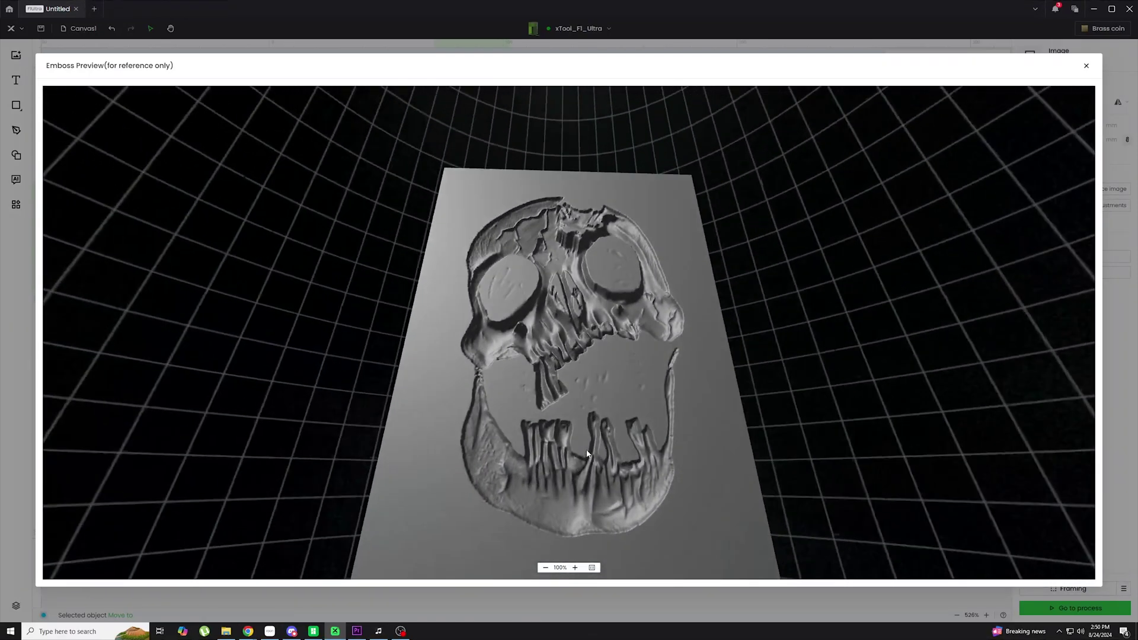
left_click(1085, 67)
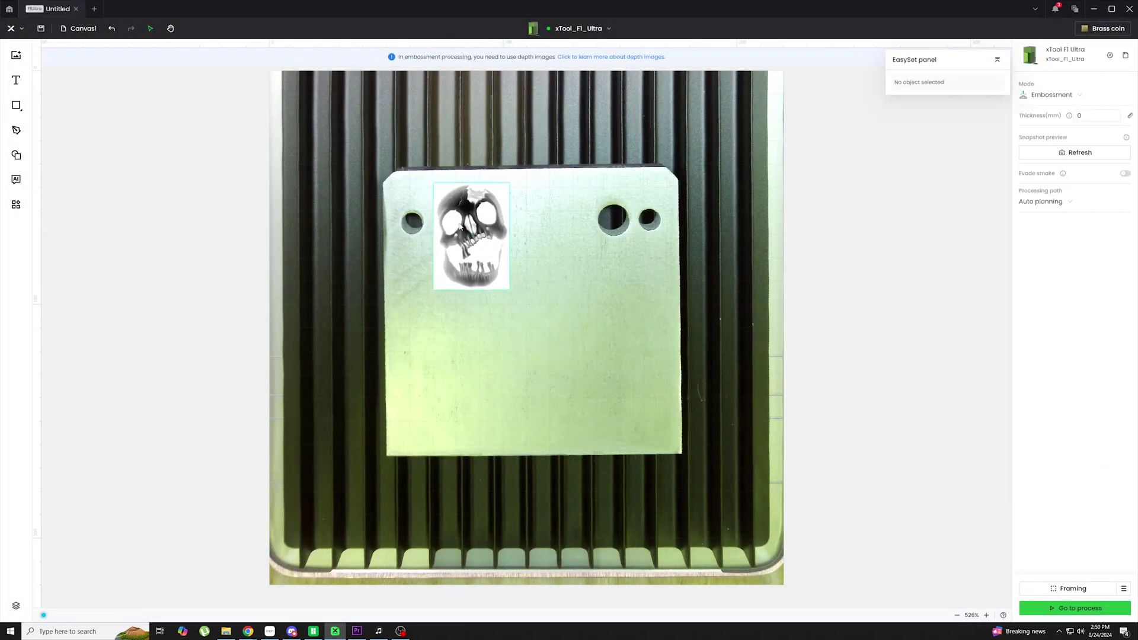
Send the selected skull image to processing, bringing up a preview estimated at 04:05:31
left_click(472, 210)
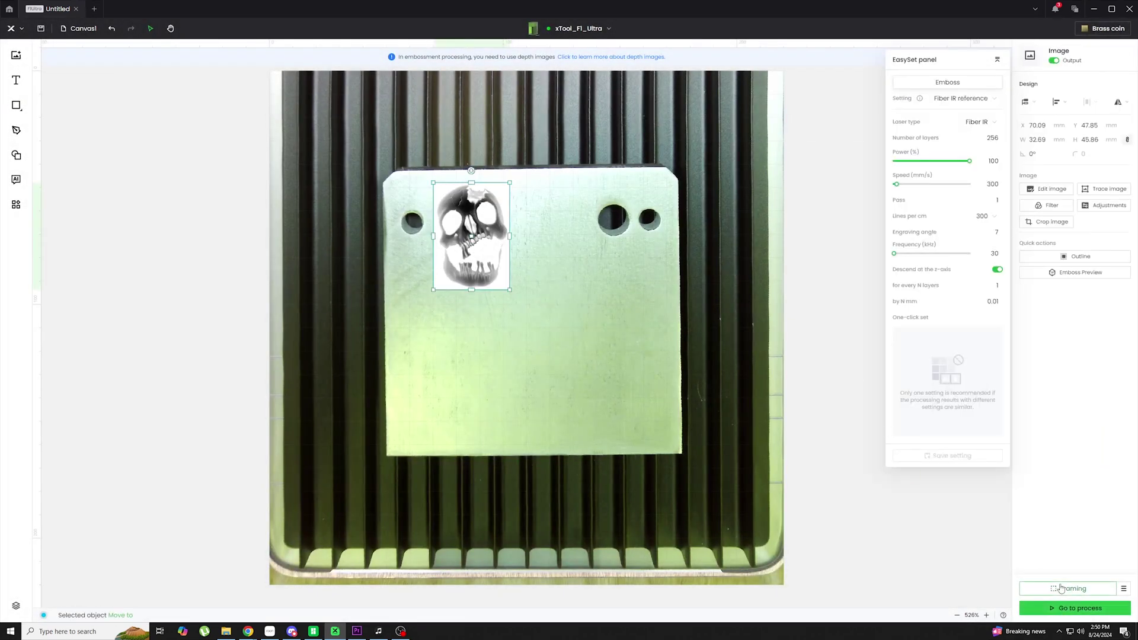
left_click(1078, 610)
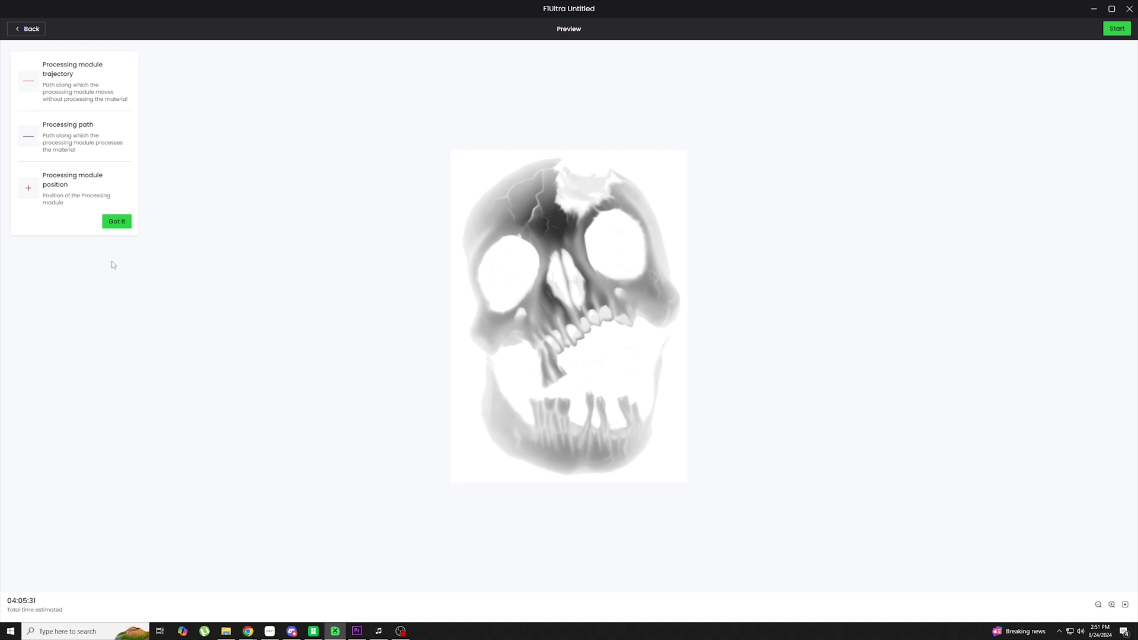
Dismiss the preview legend and reselect the skull image back on the F1 Ultra canvas
left_click(111, 222)
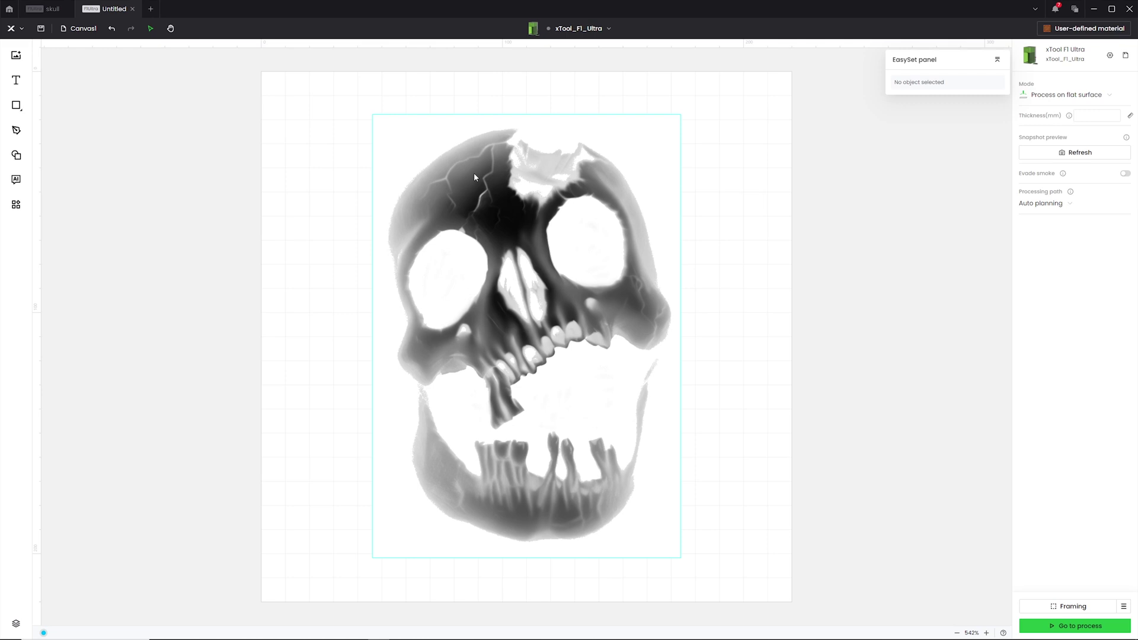
left_click(475, 174)
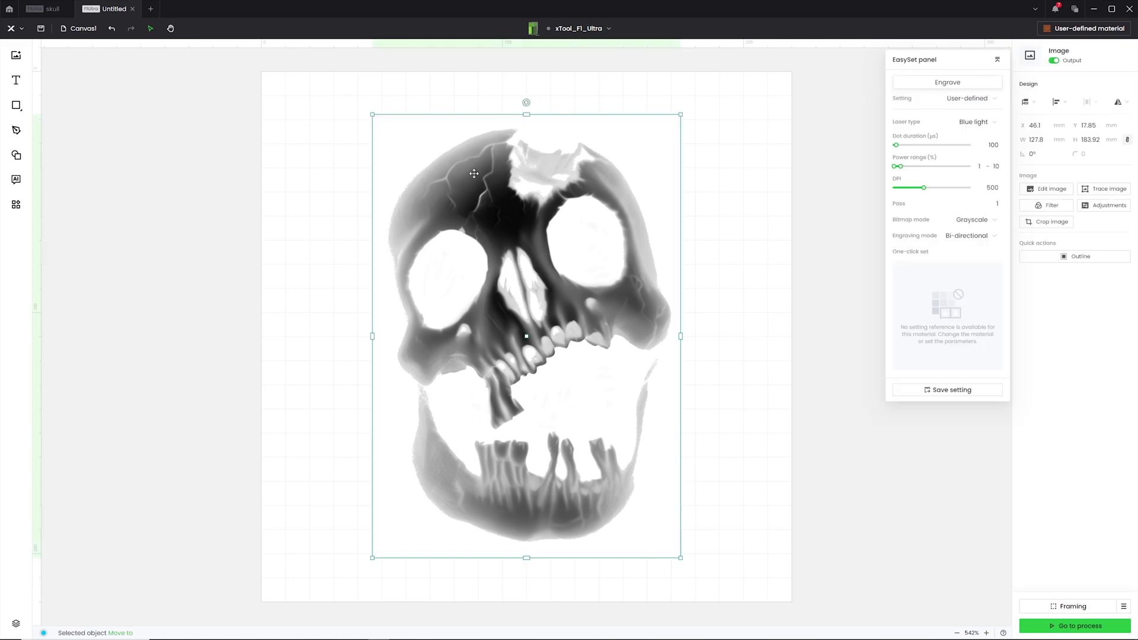
In Edit image, magic-wand away the left eye socket's white and the background at fuzziness 20
left_click(1046, 189)
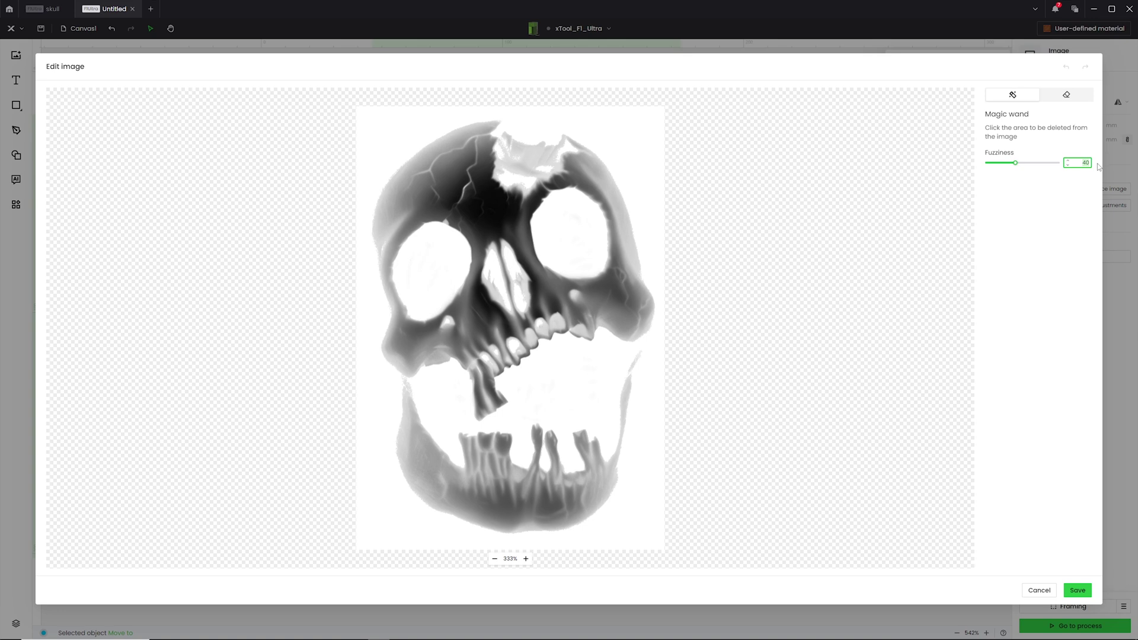
left_click(418, 267)
left_click(497, 129)
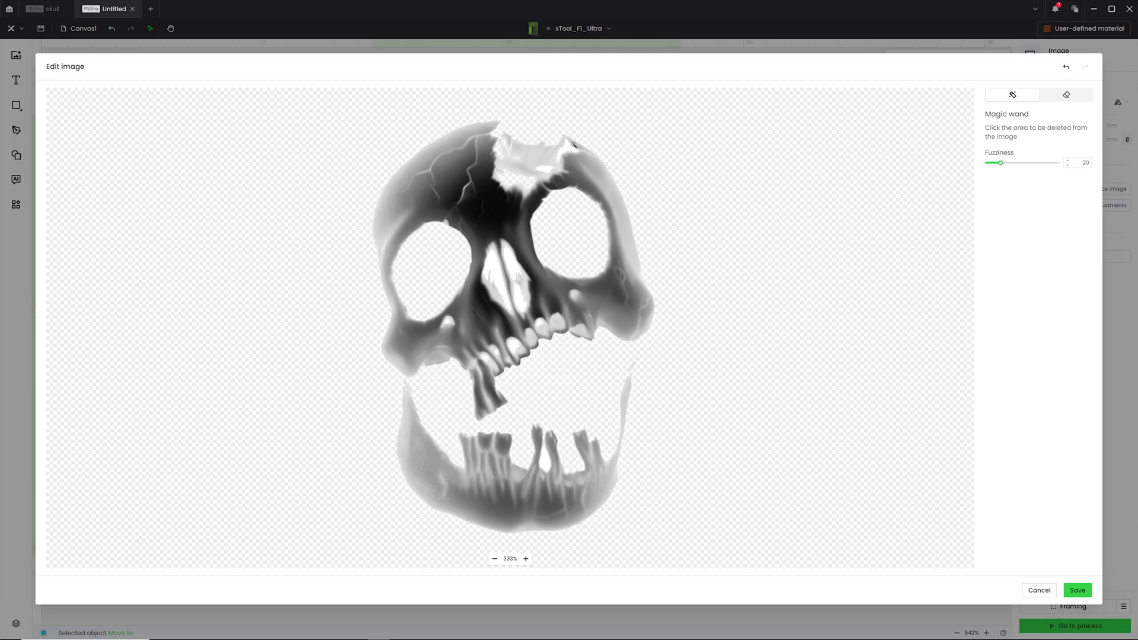
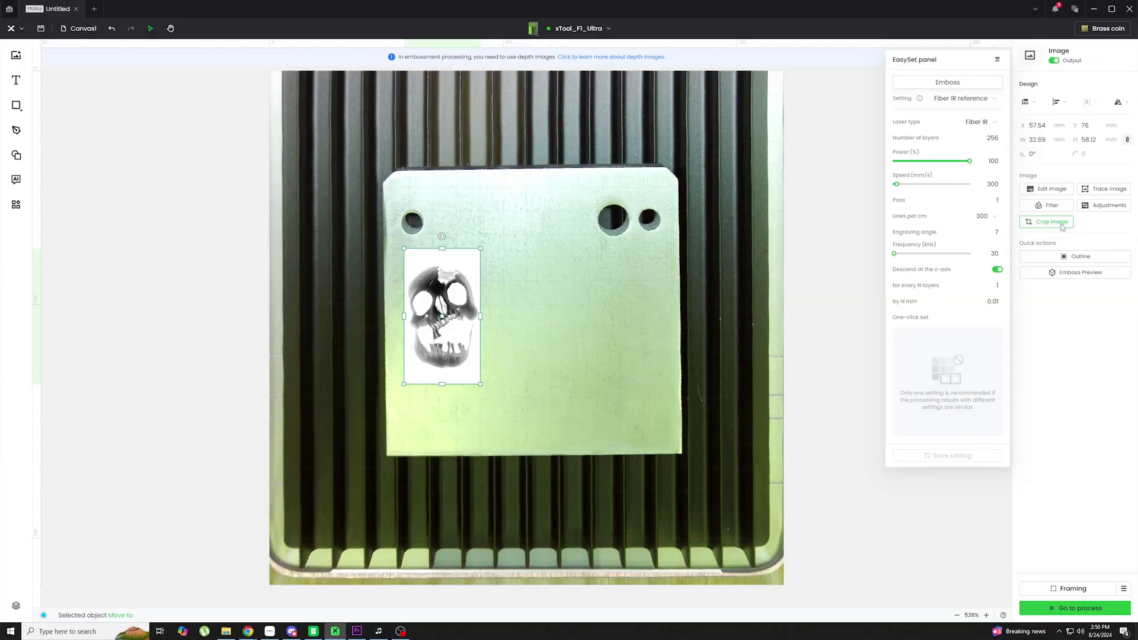
Crop the skull to 32.69 × 45.86 mm, move it near the plate's top edge, and preview the emboss
left_click(1051, 221)
left_click_drag(510, 106, 510, 153)
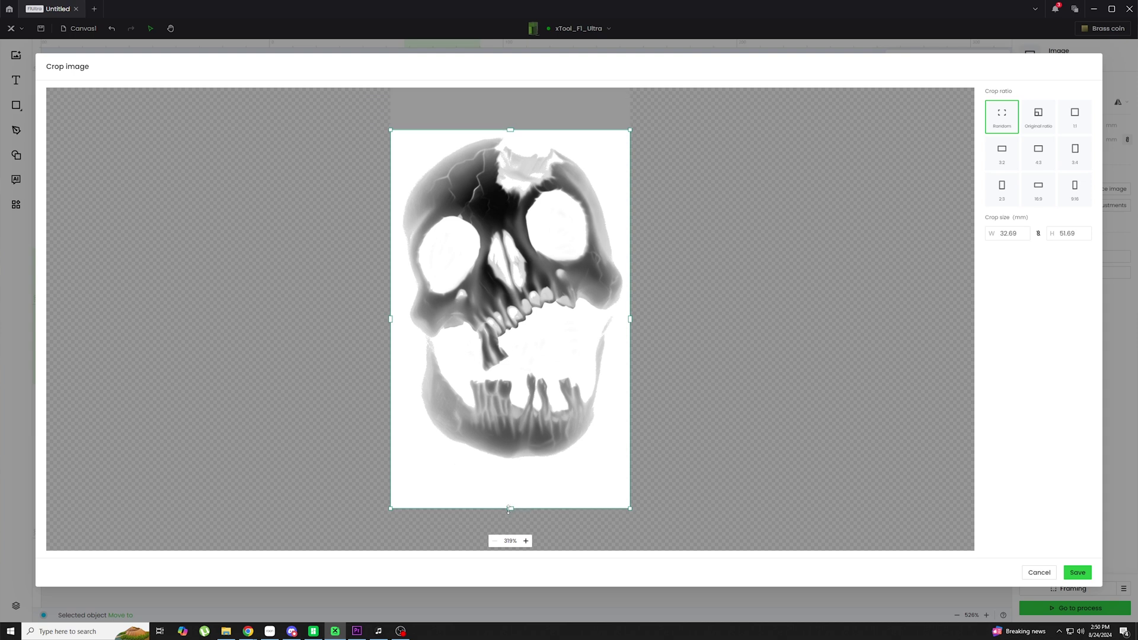
left_click_drag(508, 510, 508, 465)
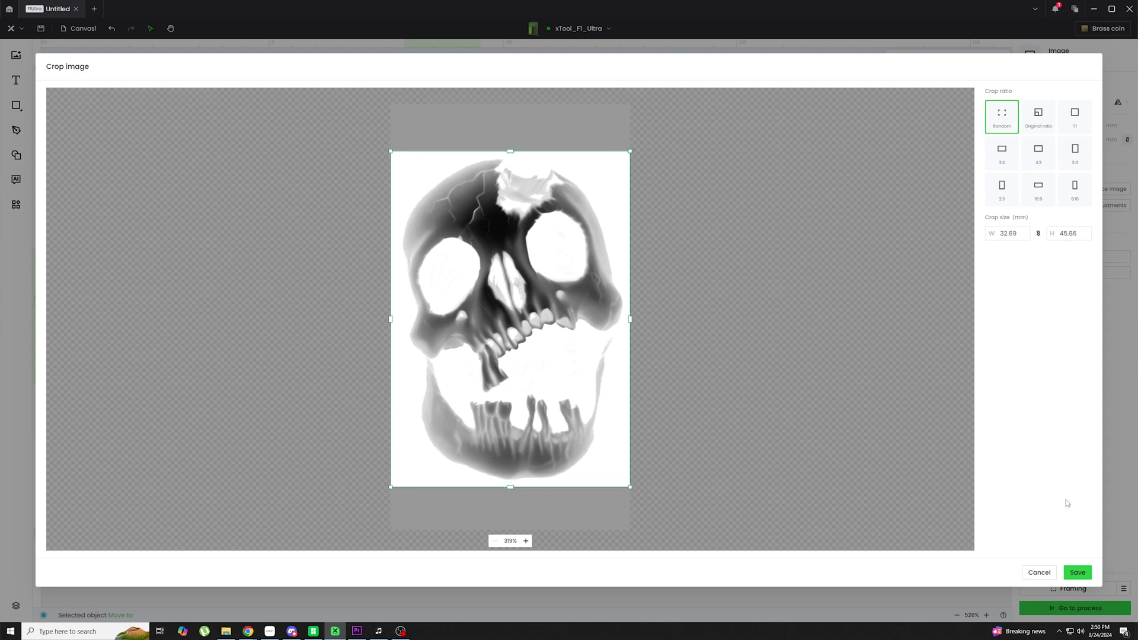
left_click(1071, 574)
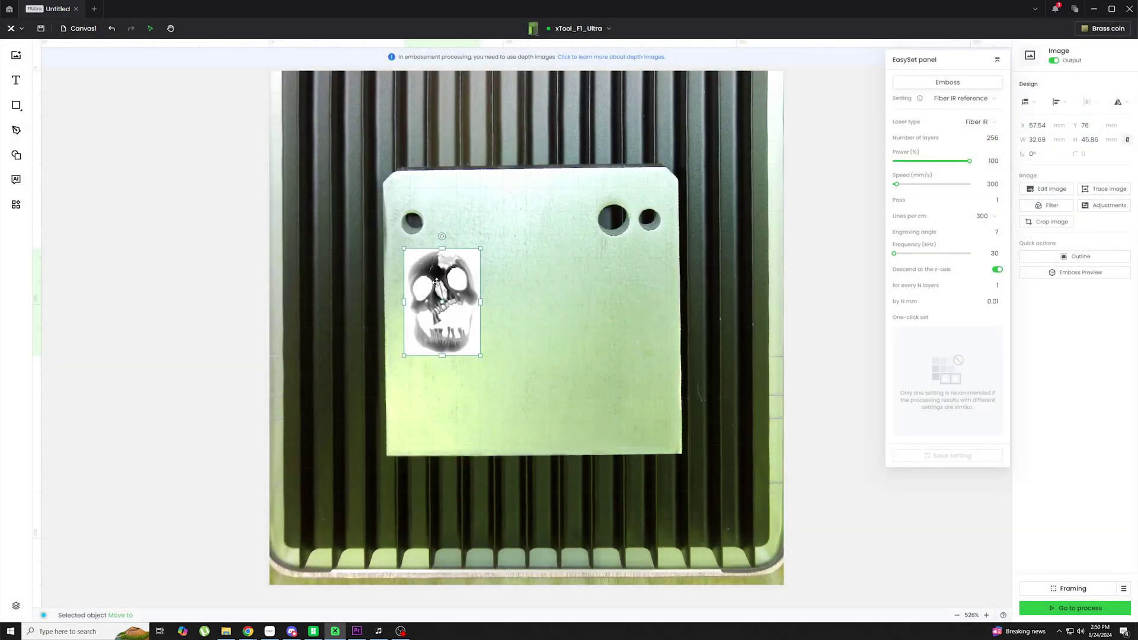
left_click_drag(437, 283, 467, 218)
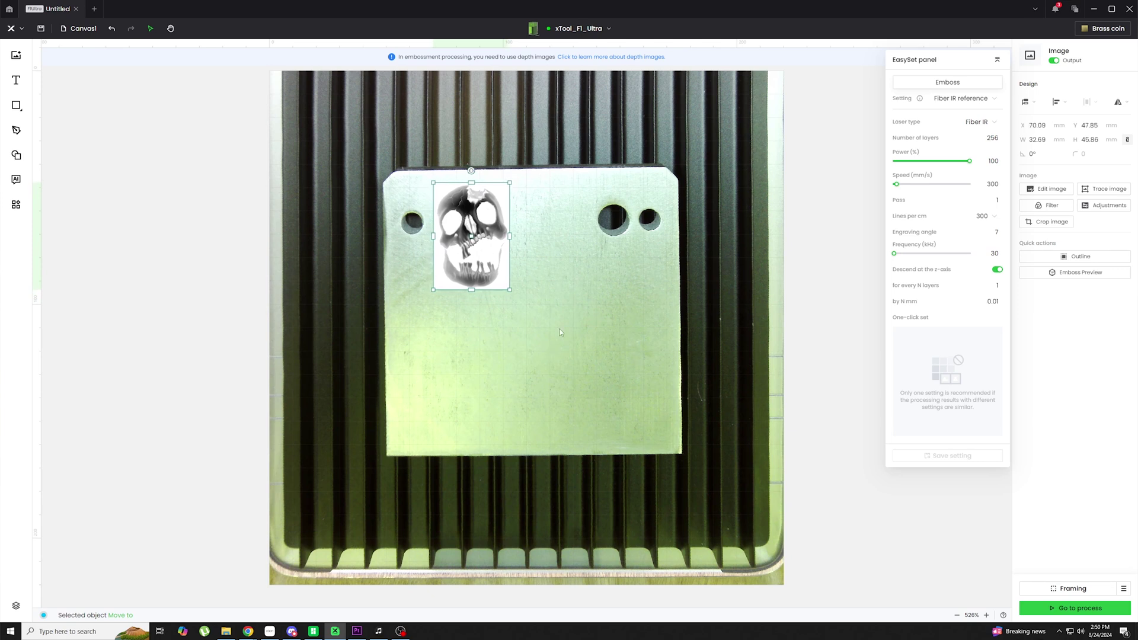
left_click(1096, 279)
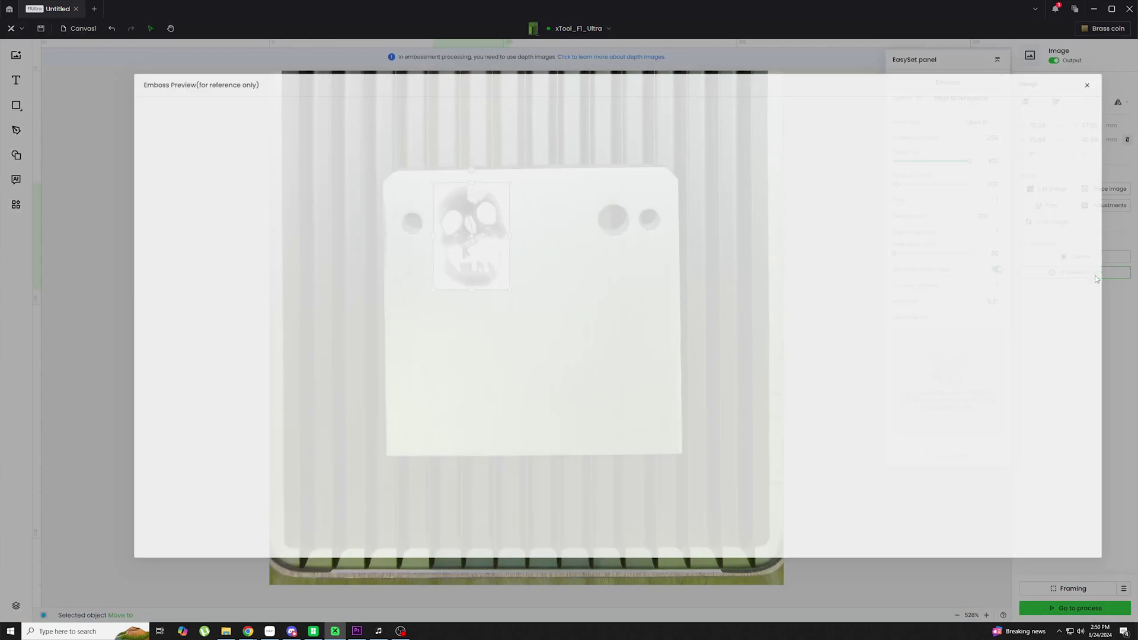